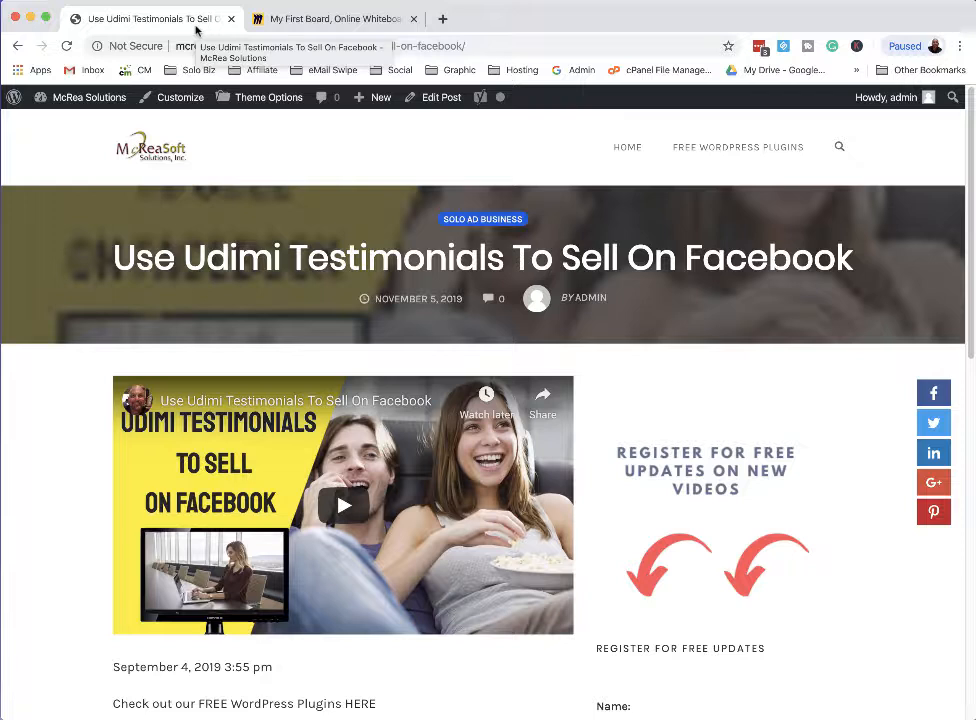
Go to the website's home page and open its WordPress dashboard
scroll(150, 300, down, 1)
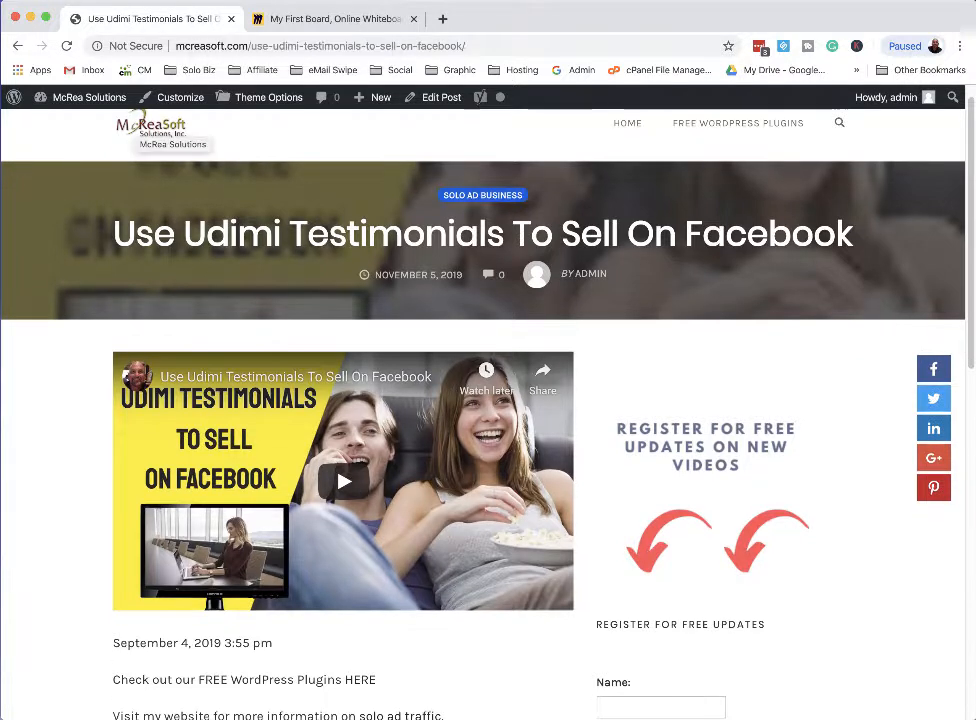
scroll(105, 342, up, 1)
click(154, 164)
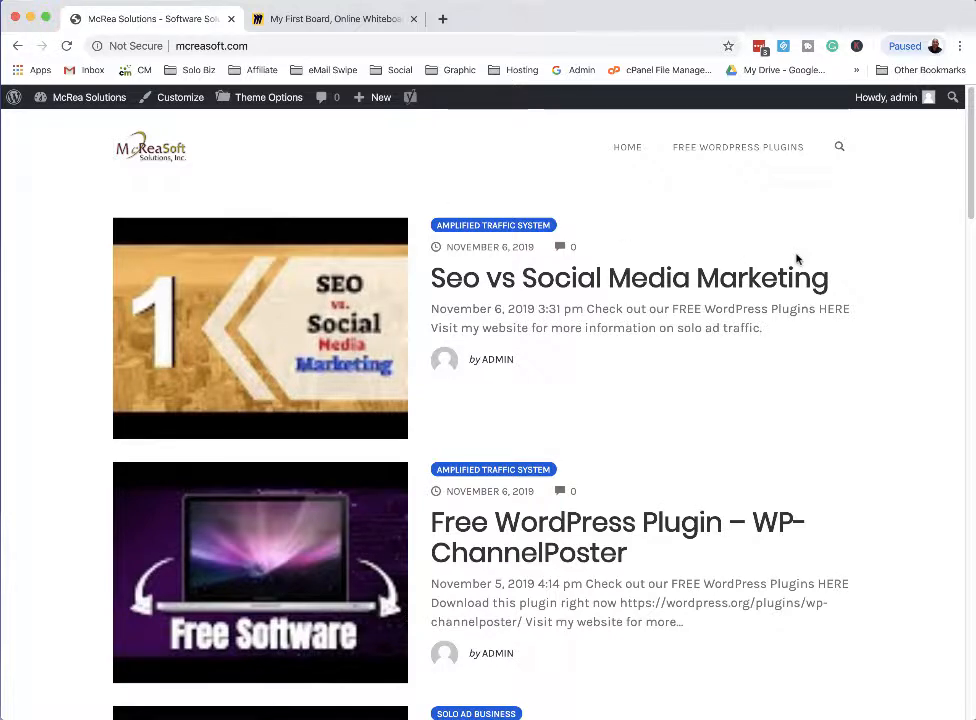
mouse_move(73, 101)
click(55, 125)
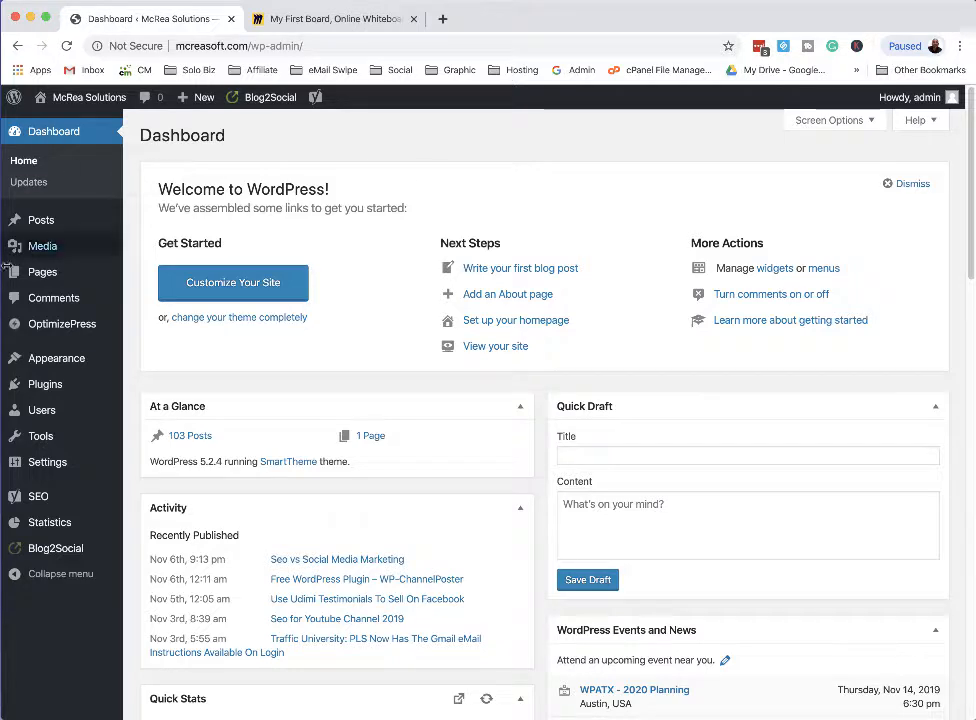
Check the installed plugins, then search the new-plugin directory for "Yoast Seo"
mouse_move(57, 390)
click(155, 391)
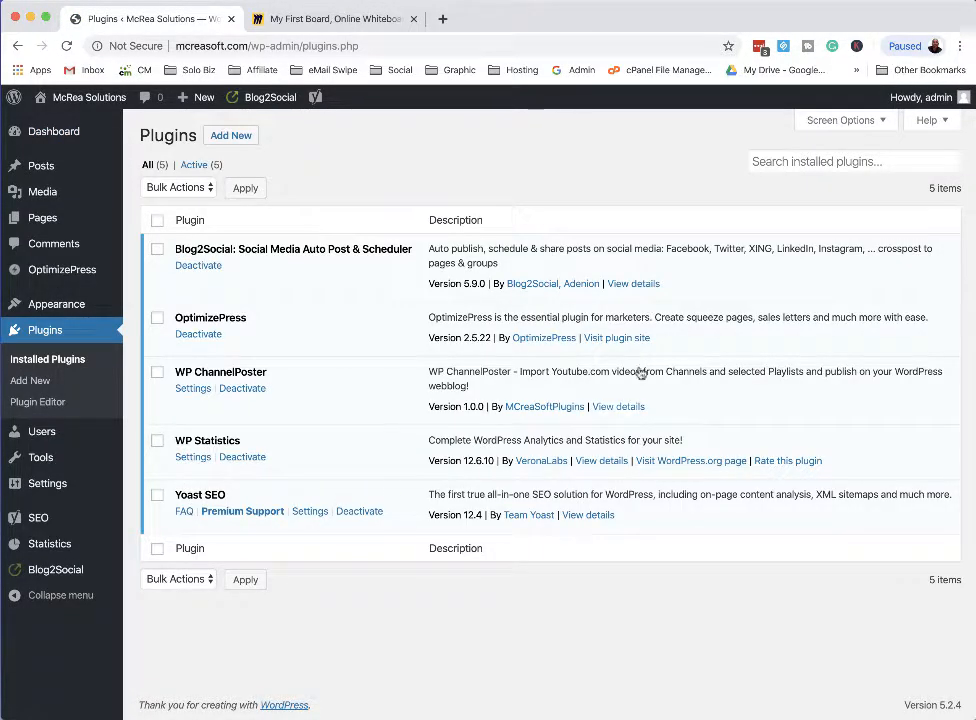
click(234, 138)
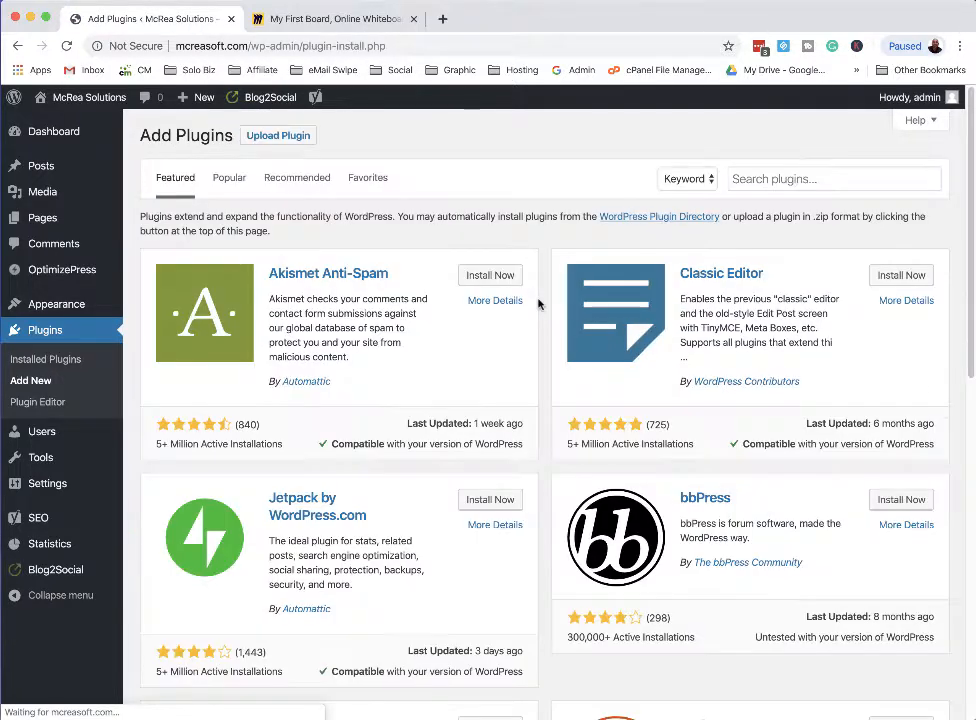
click(798, 177)
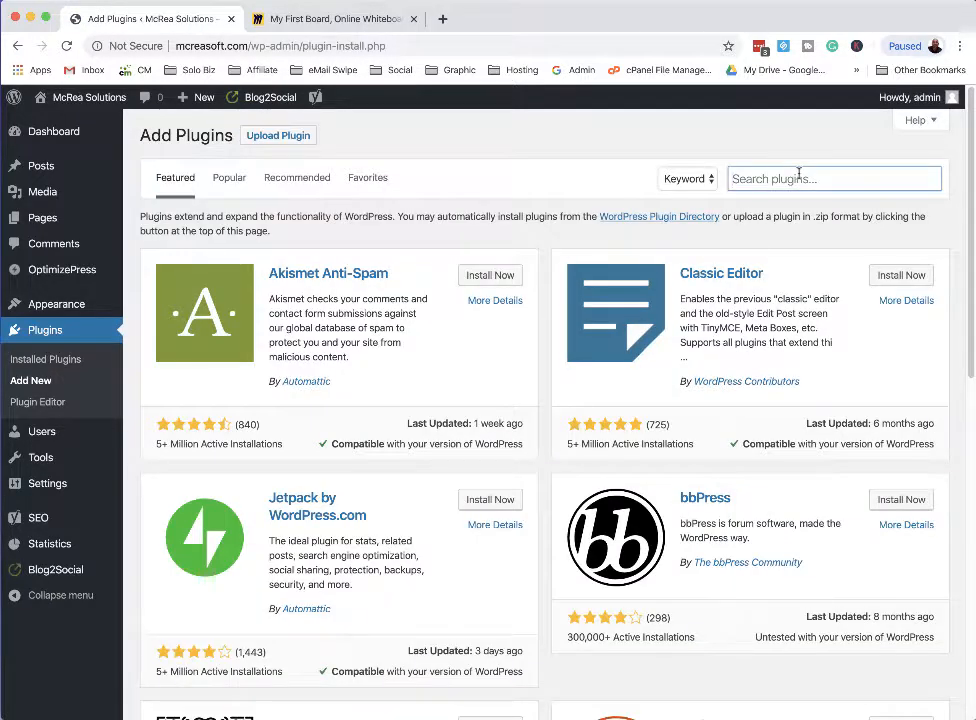
text(Youa)
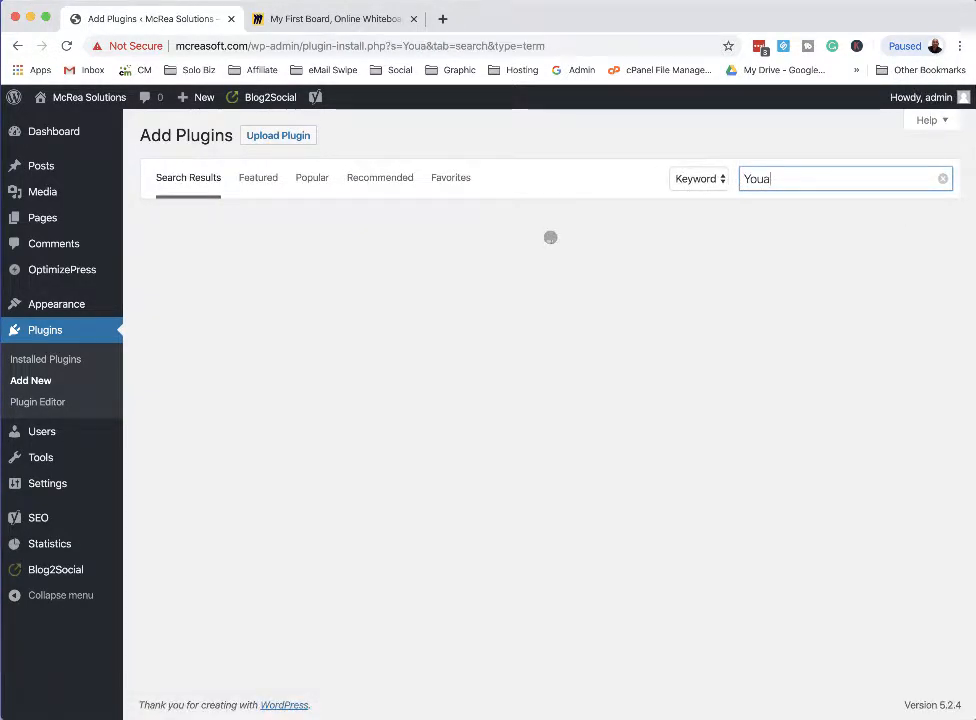
key(BackSpace)
key(BackSpace)
text(ast)
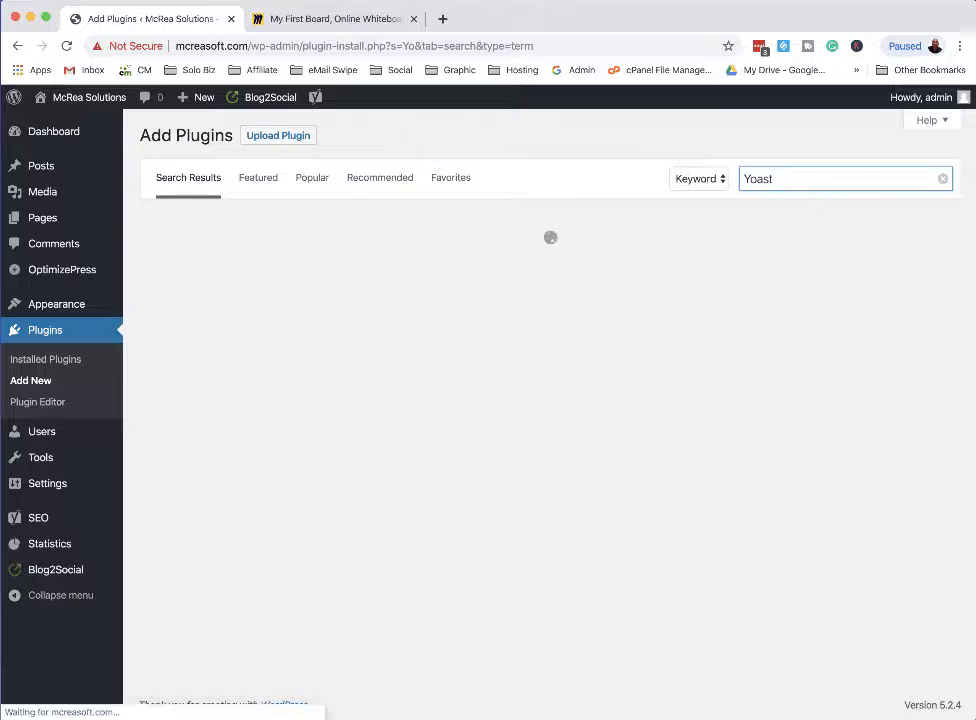
text( Se)
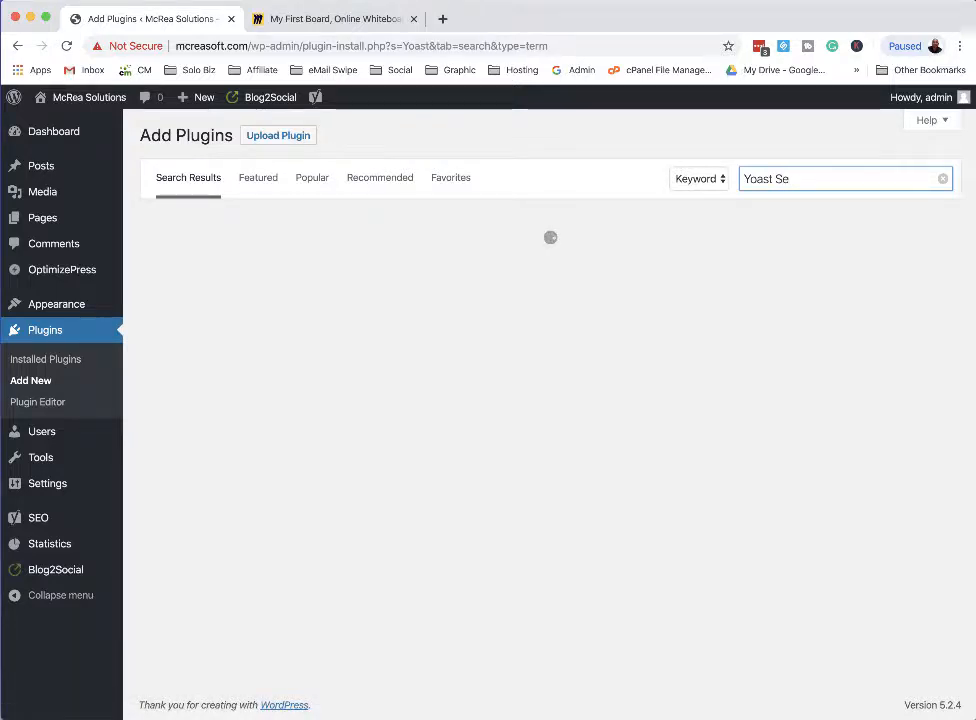
text(o)
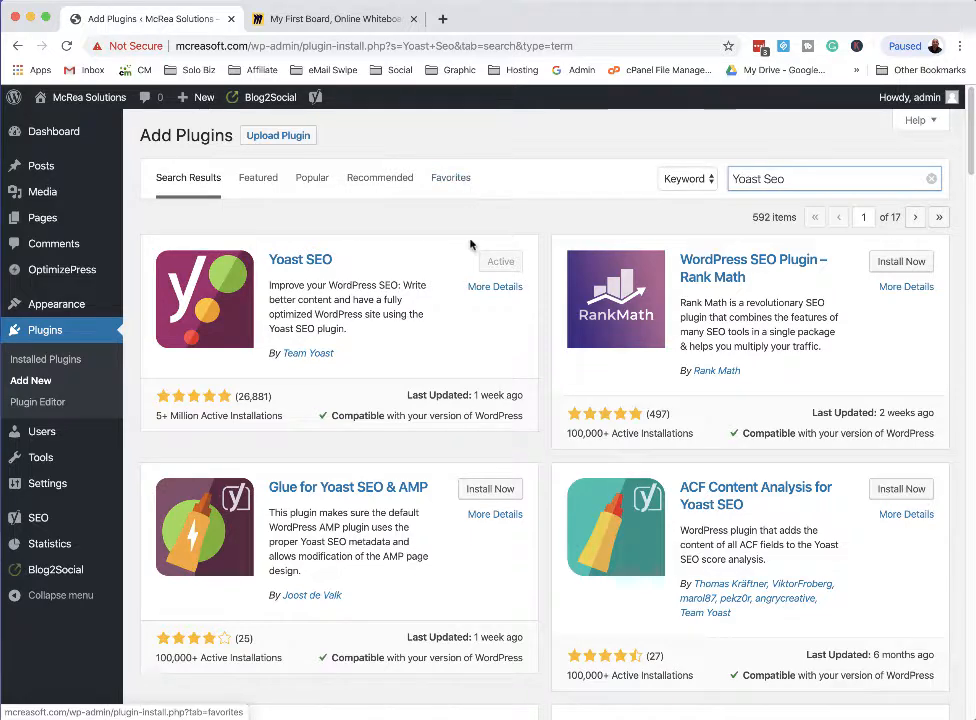
Open Yoast SEO's general settings and review the dashboard's configuration status, problems and notifications
mouse_move(60, 517)
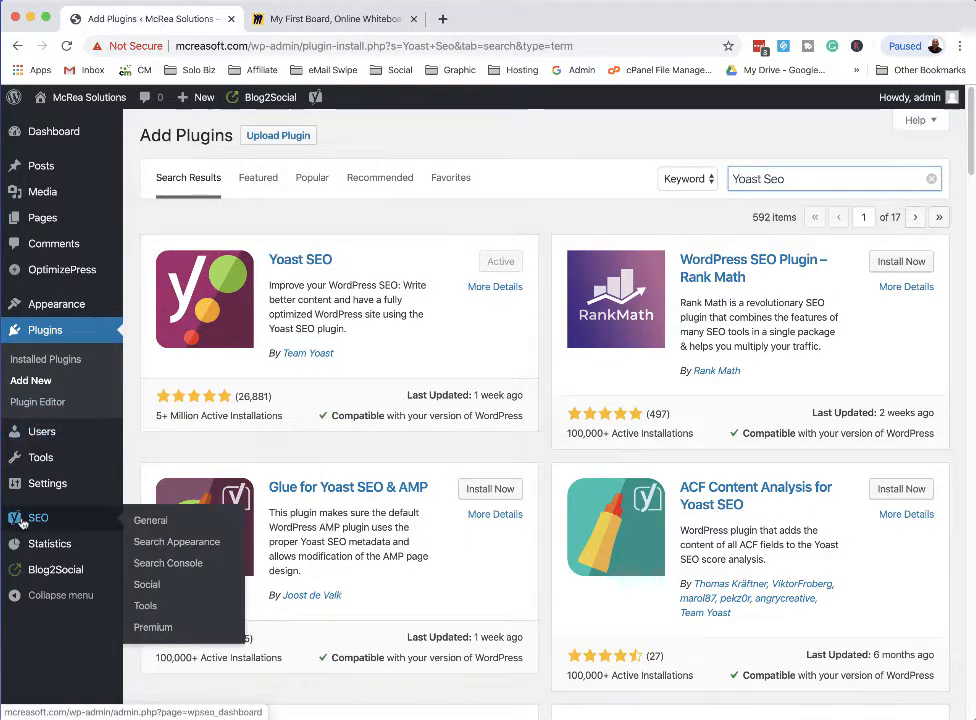
click(152, 521)
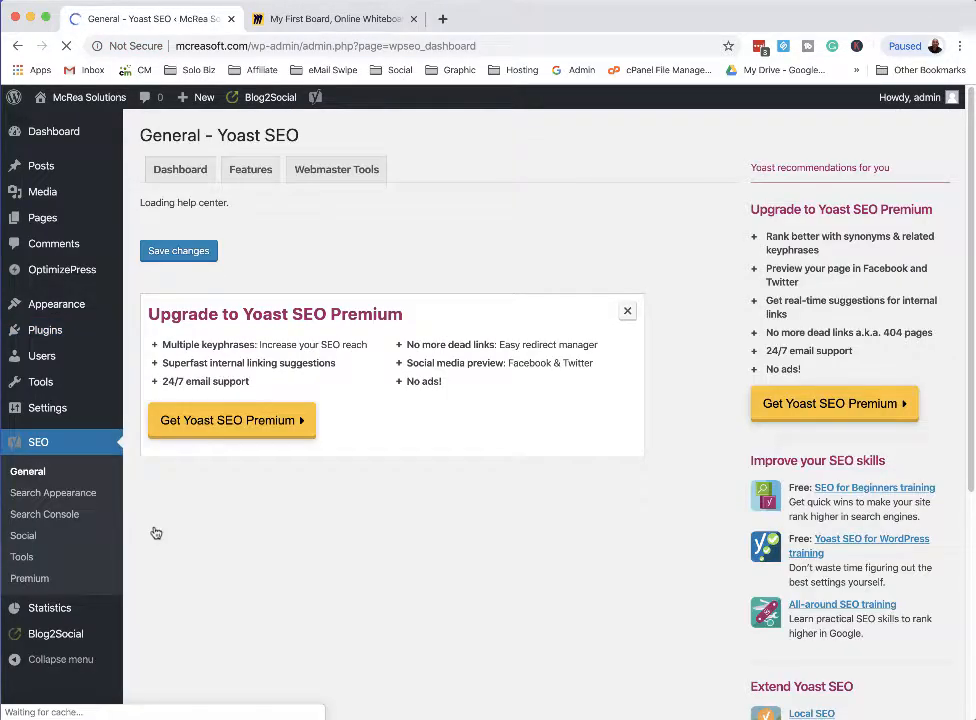
scroll(441, 289, down, 5)
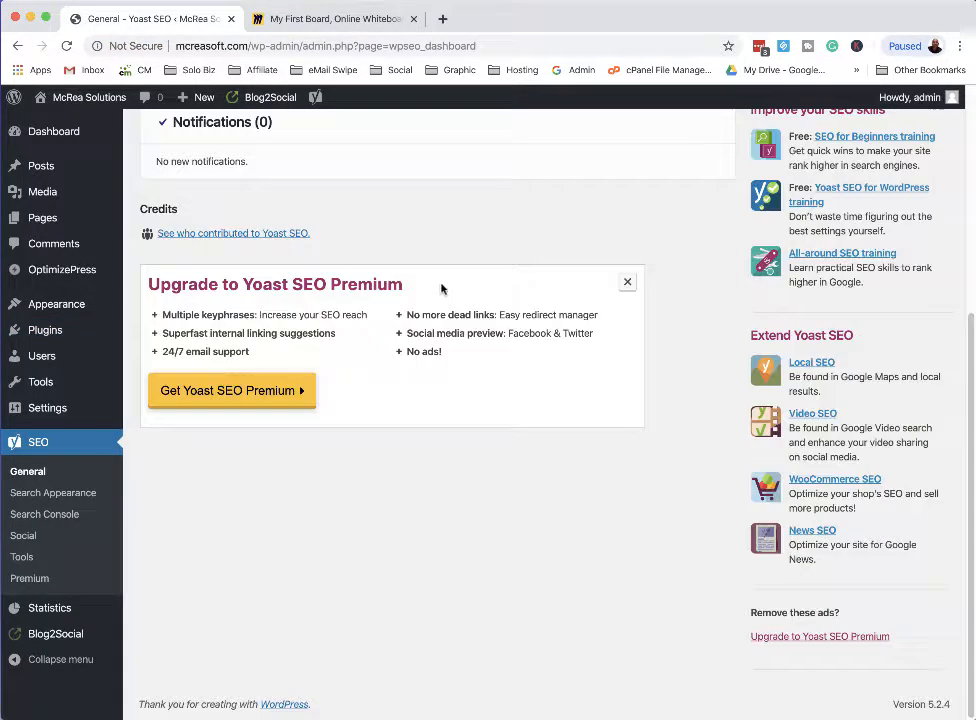
scroll(660, 412, up, 3)
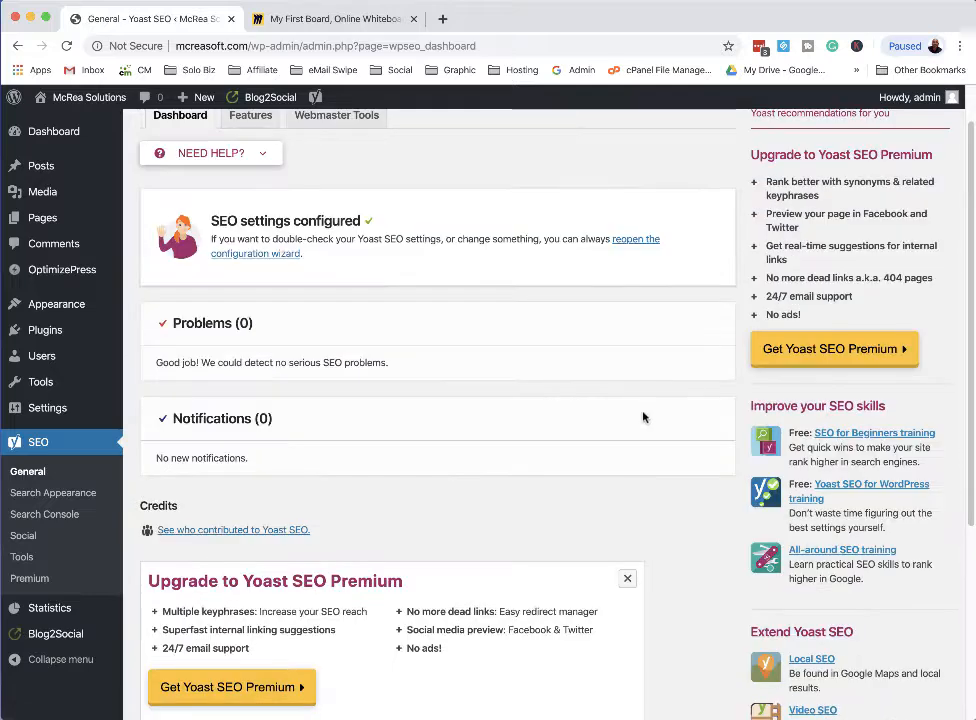
scroll(600, 422, up, 1)
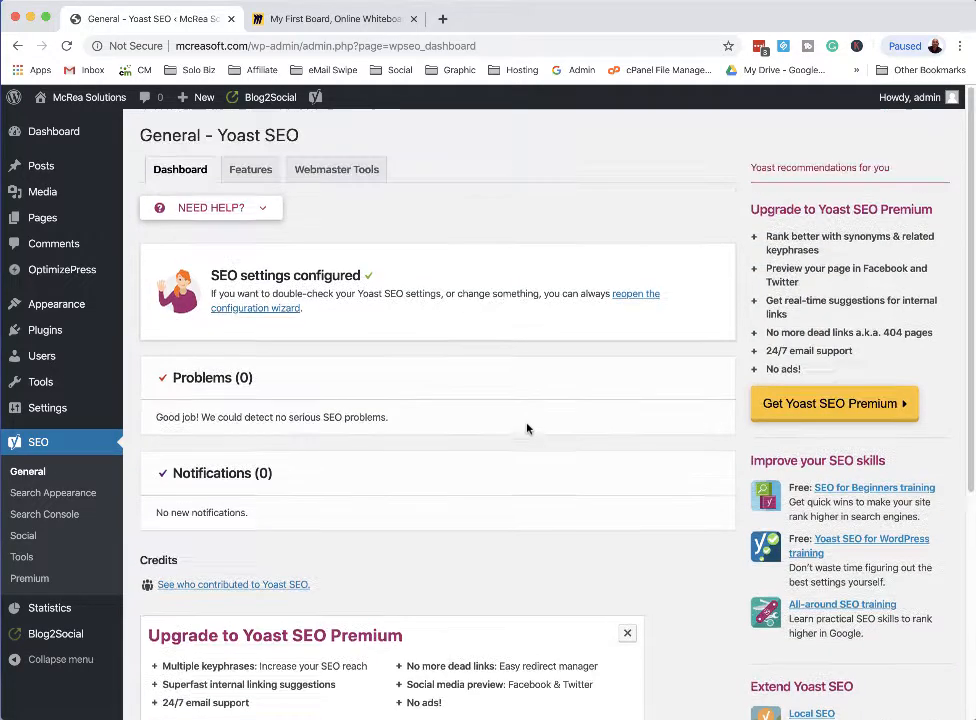
Review the feature switches in Yoast SEO's general settings, from SEO analysis down to the security option
click(245, 172)
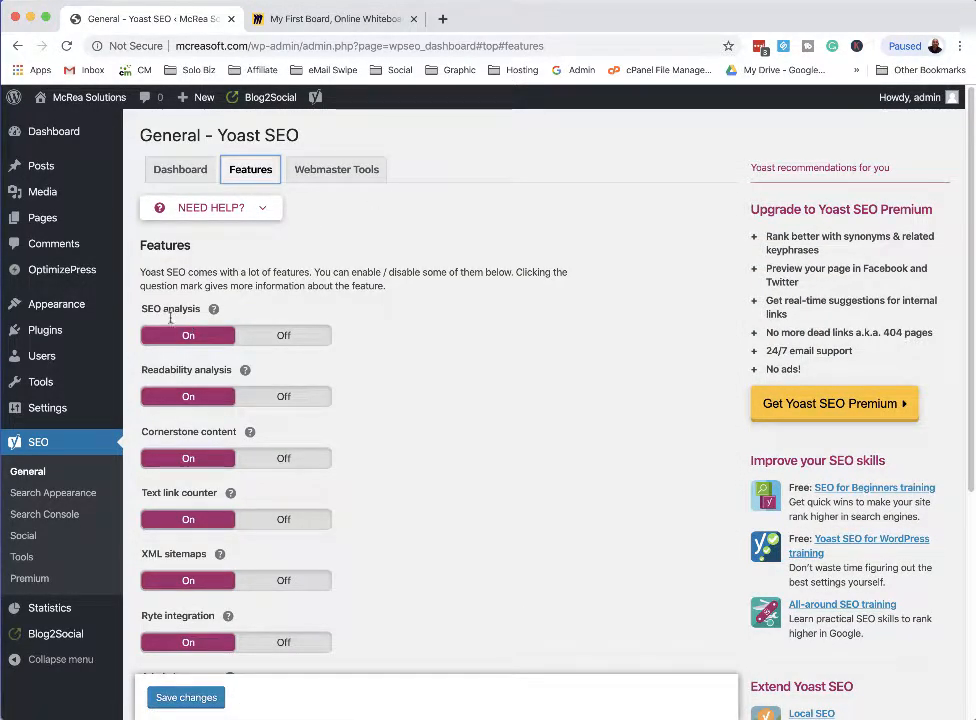
scroll(337, 287, down, 4)
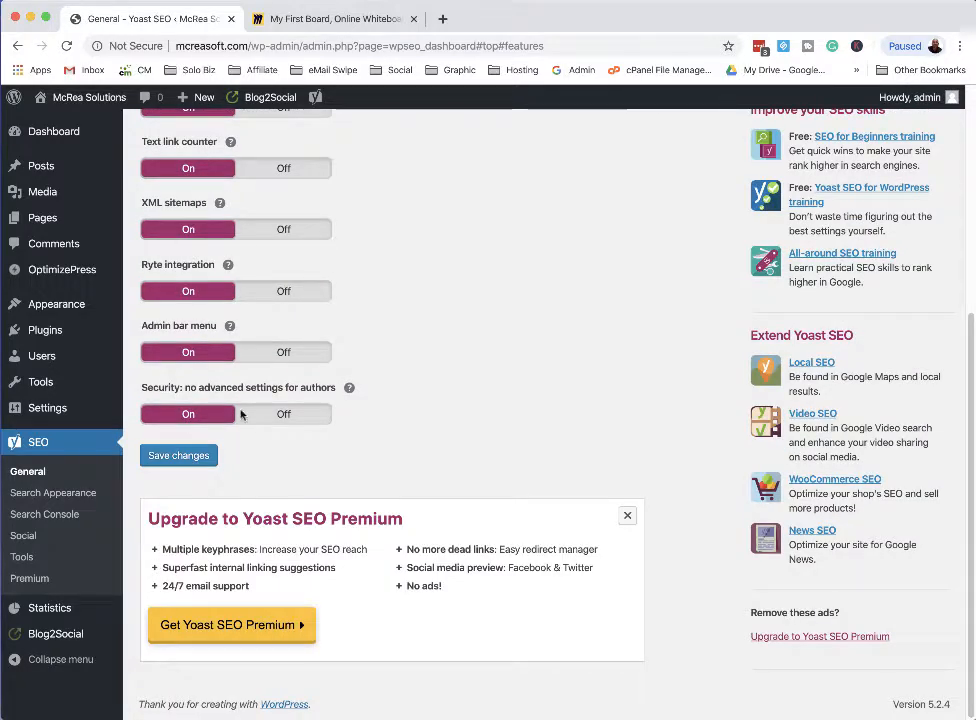
scroll(506, 268, up, 4)
Follow Yoast's Google Search Console verification link, select the meta tag of the HTML tag method, and return to the Yoast verification settings
click(320, 176)
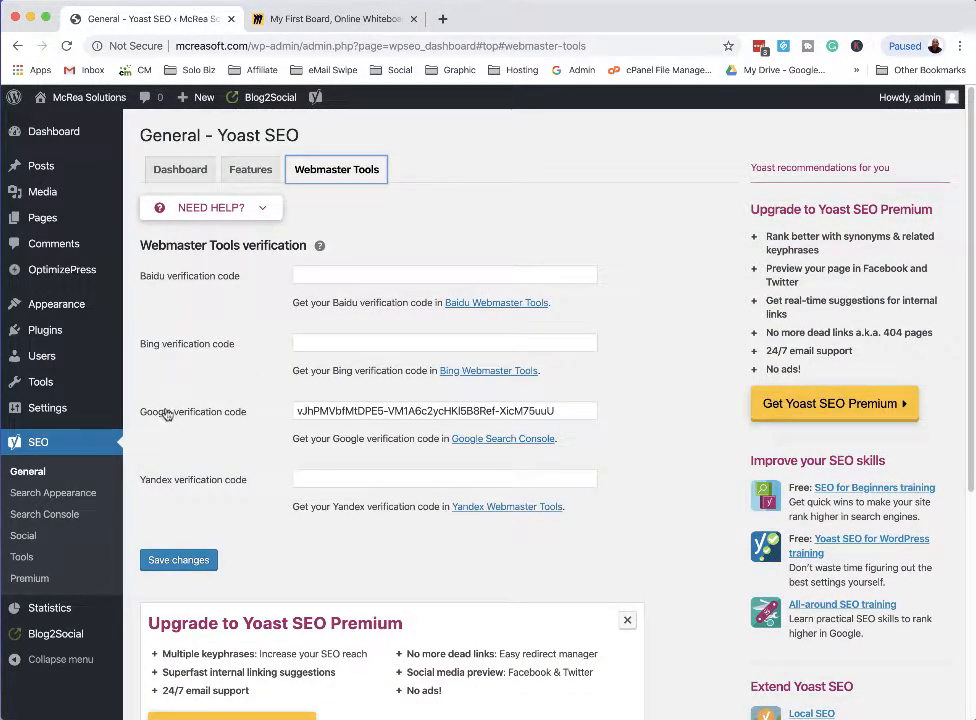
click(490, 440)
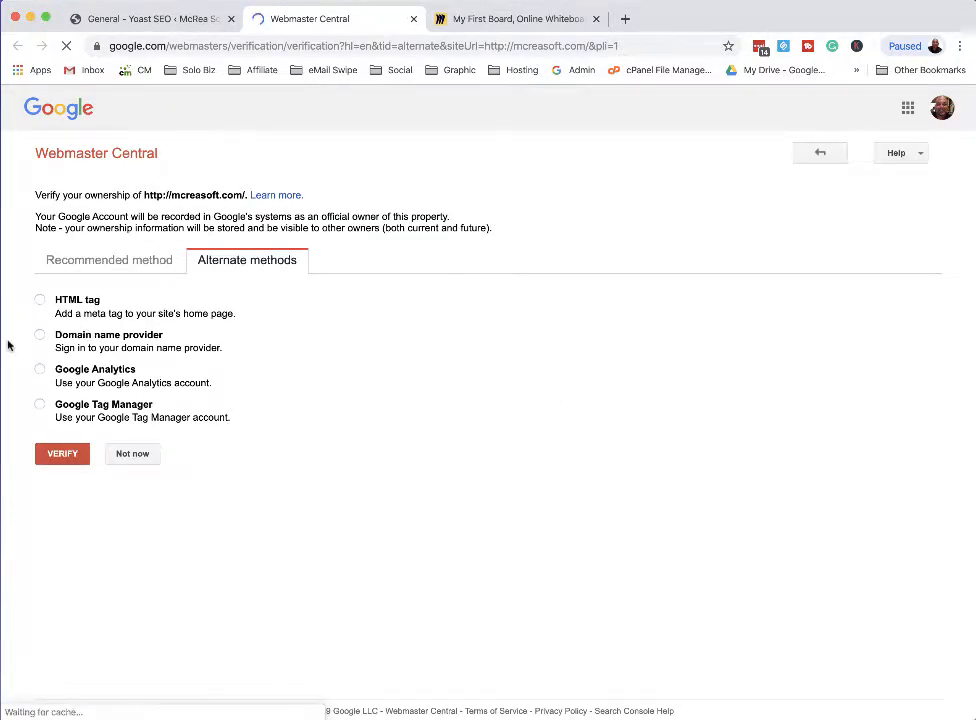
click(40, 302)
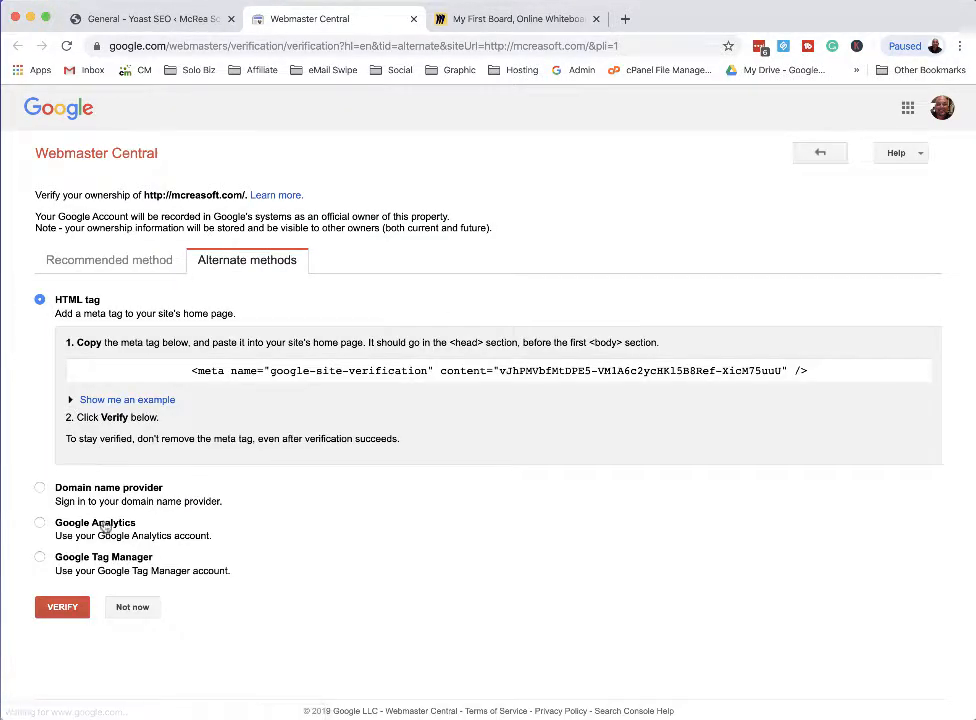
drag(188, 370, 854, 370)
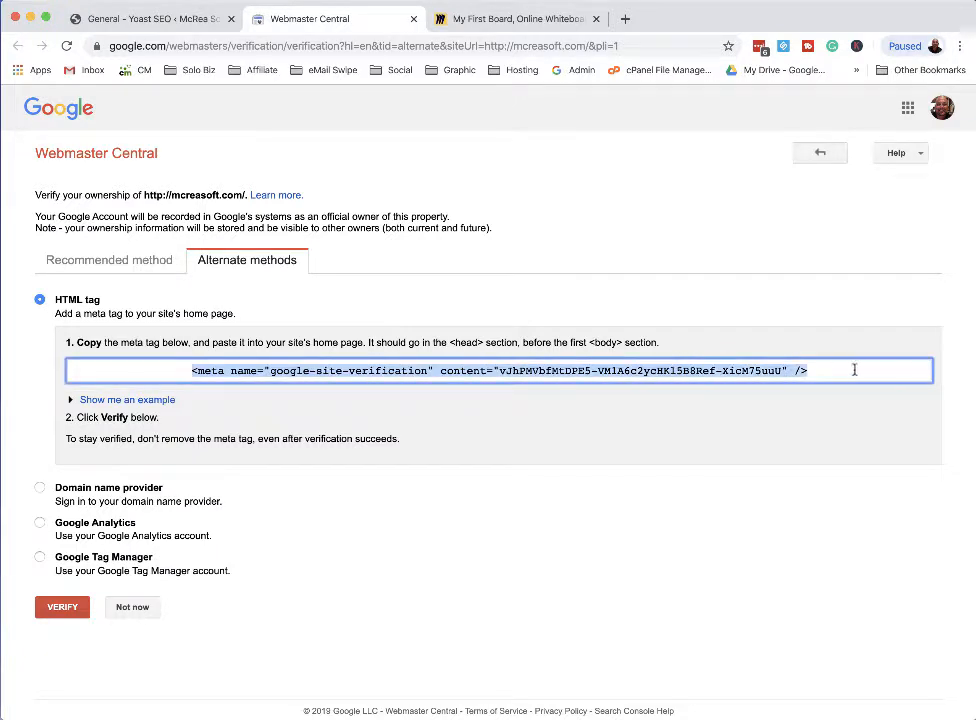
click(120, 18)
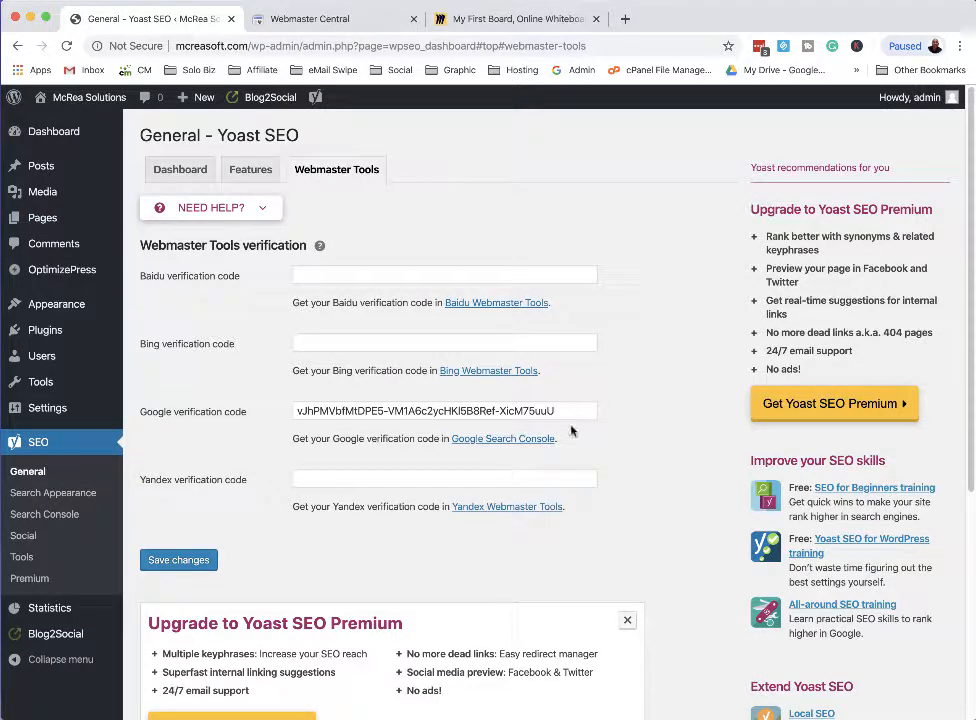
Open the publish settings of the WP ChannelPoster plugin
mouse_move(104, 189)
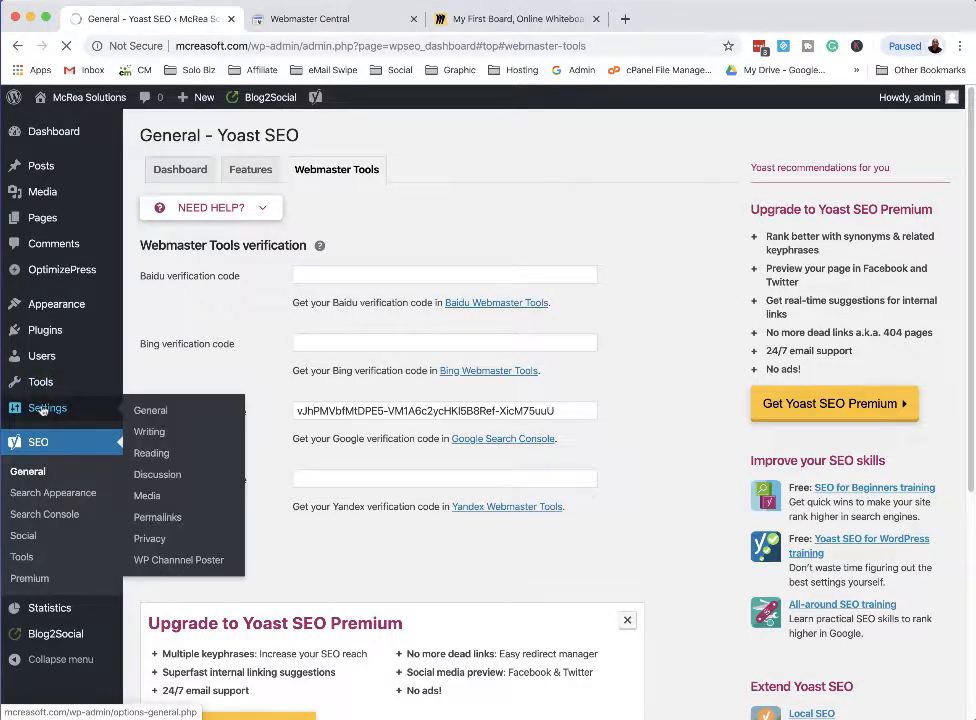
click(147, 546)
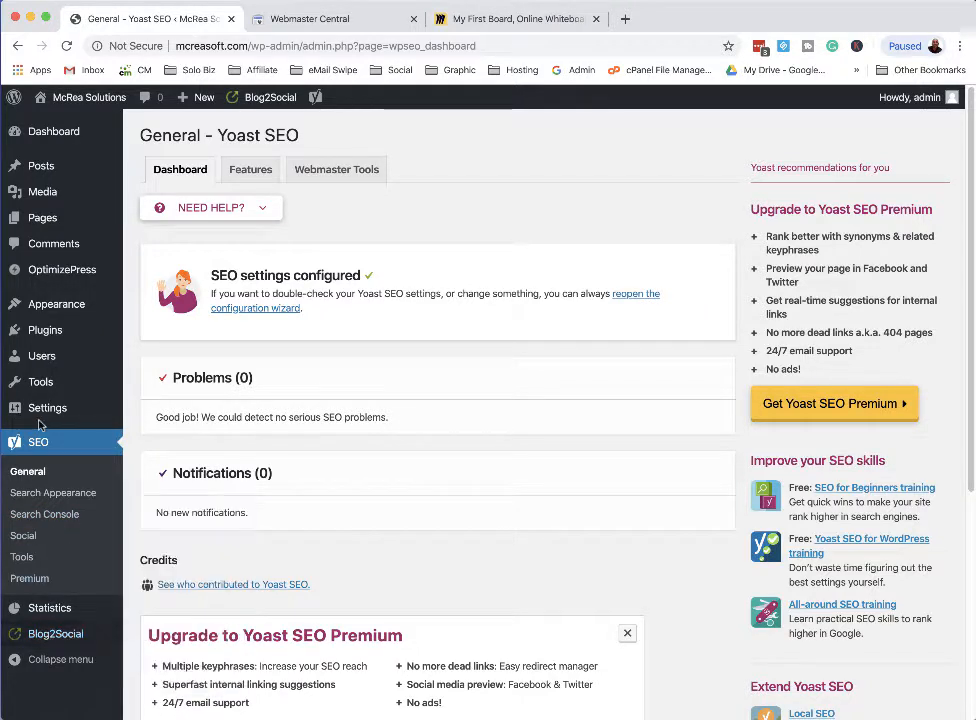
mouse_move(52, 410)
click(153, 560)
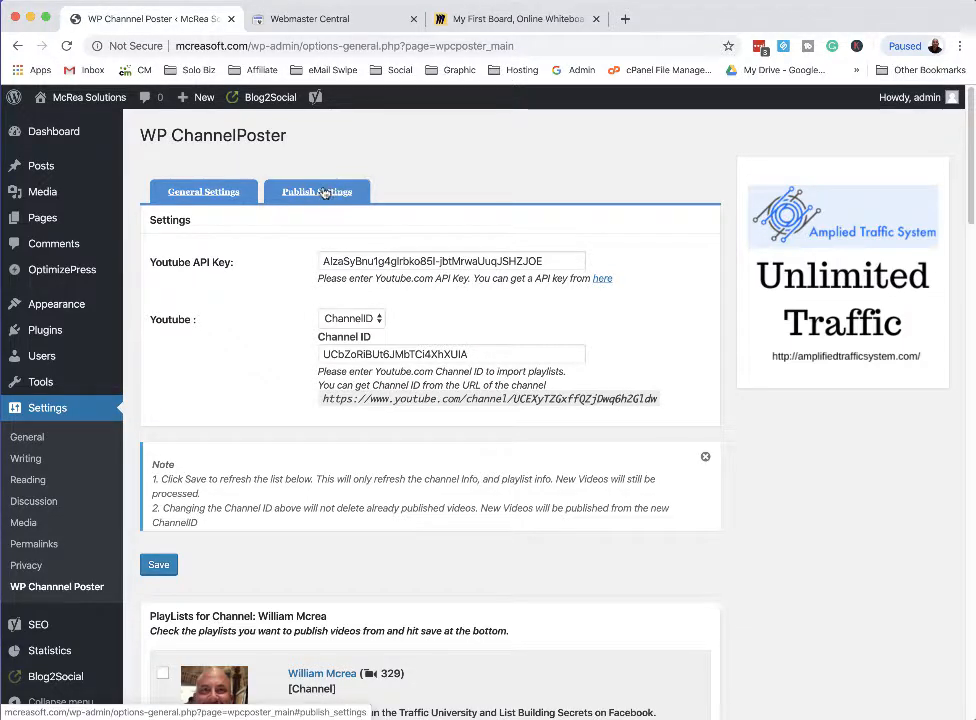
click(318, 193)
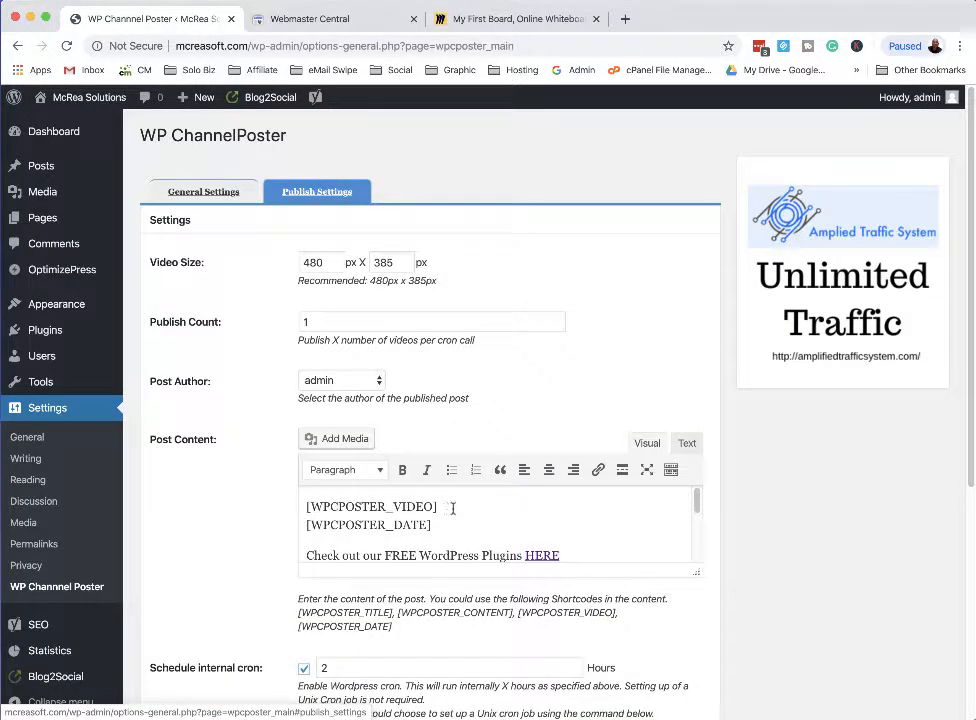
Examine WP ChannelPoster's post content template, including the [WPCPOSTER_VIDEO] shortcode, along with its internal cron schedule and Unix cron URL
drag(442, 507, 290, 506)
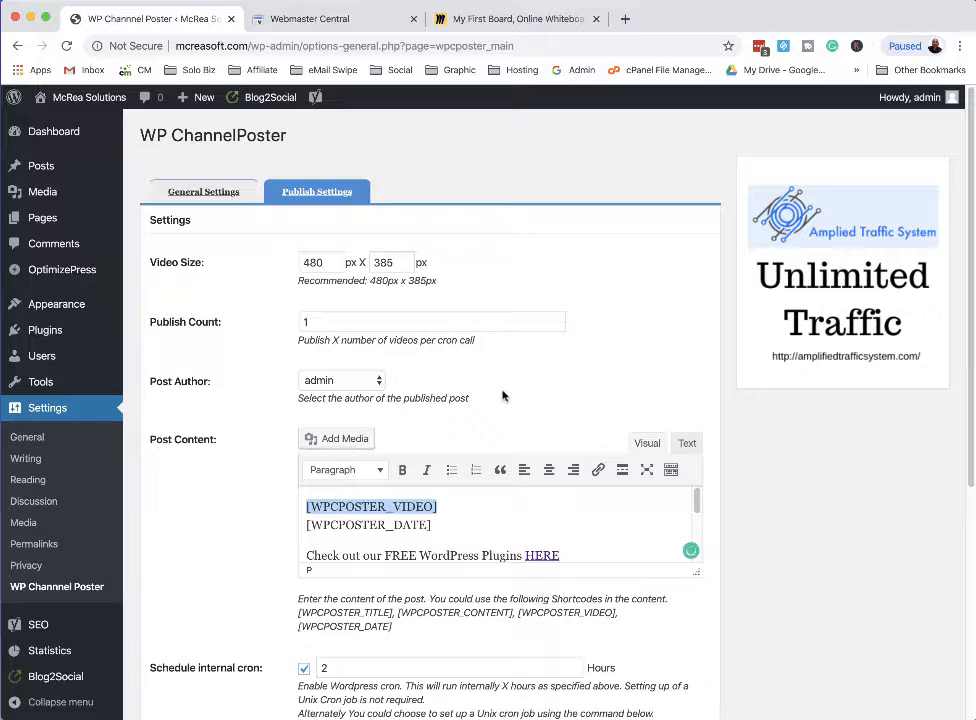
scroll(503, 400, down, 4)
scroll(300, 312, down, 3)
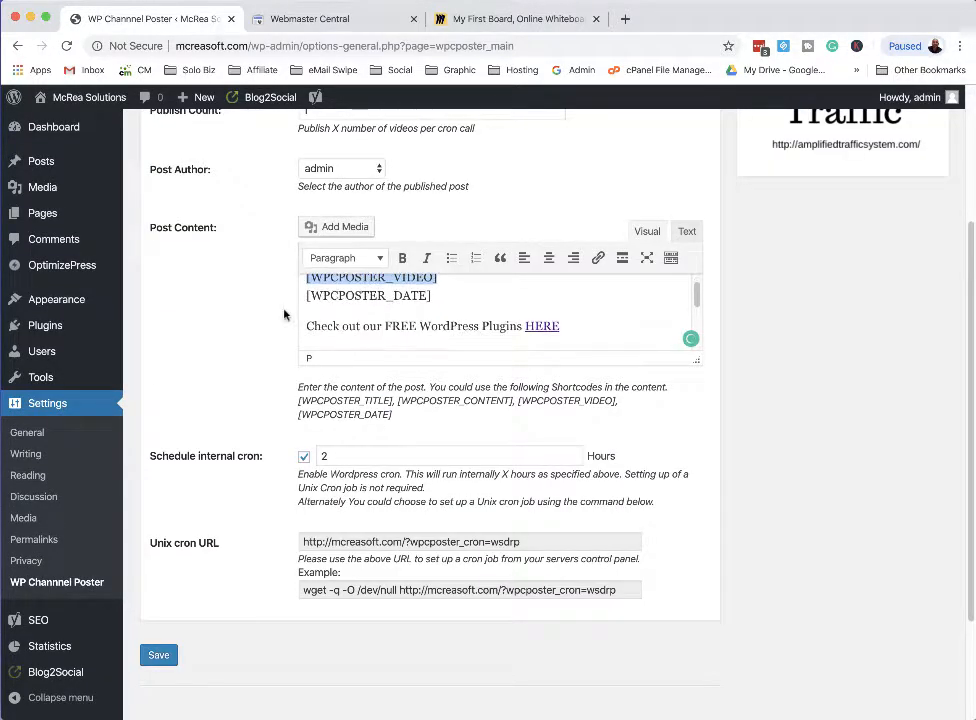
scroll(490, 300, down, 2)
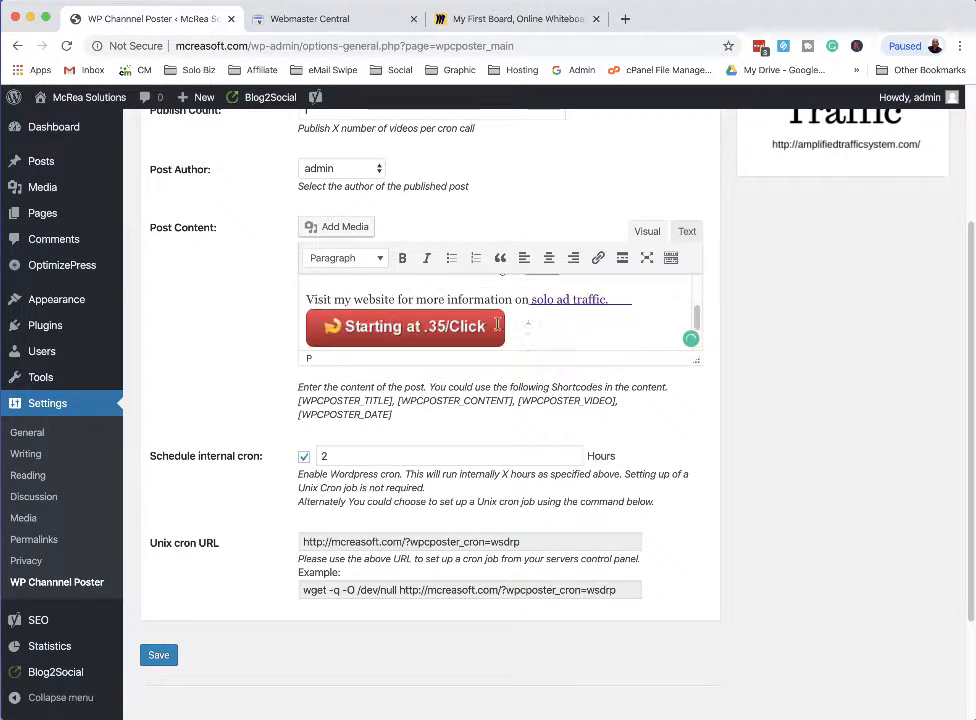
scroll(538, 324, down, 2)
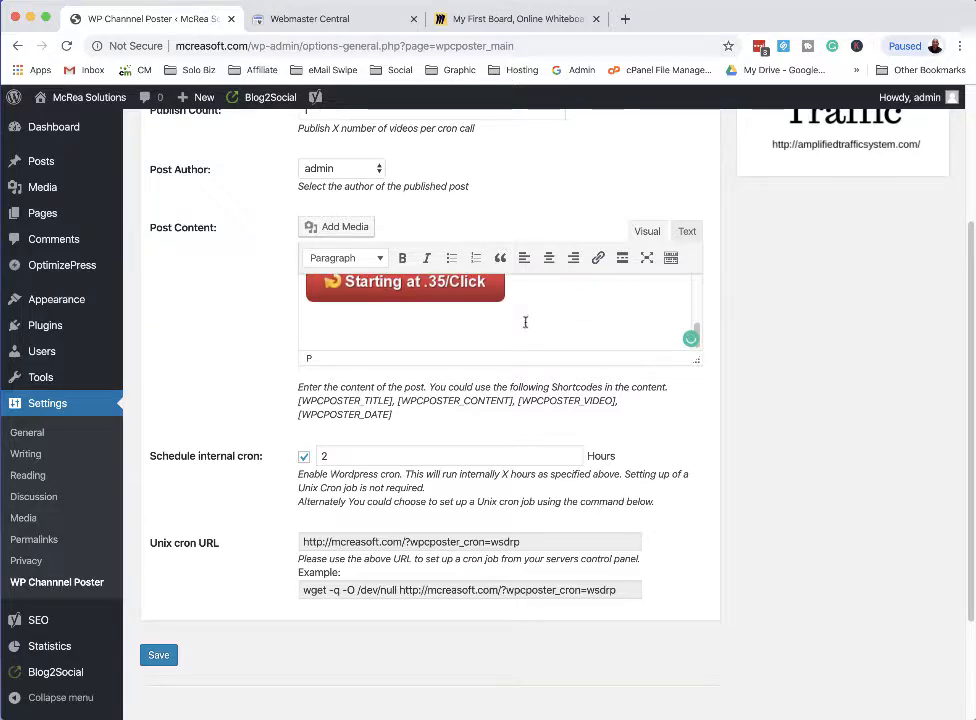
scroll(524, 322, up, 10)
scroll(460, 460, up, 5)
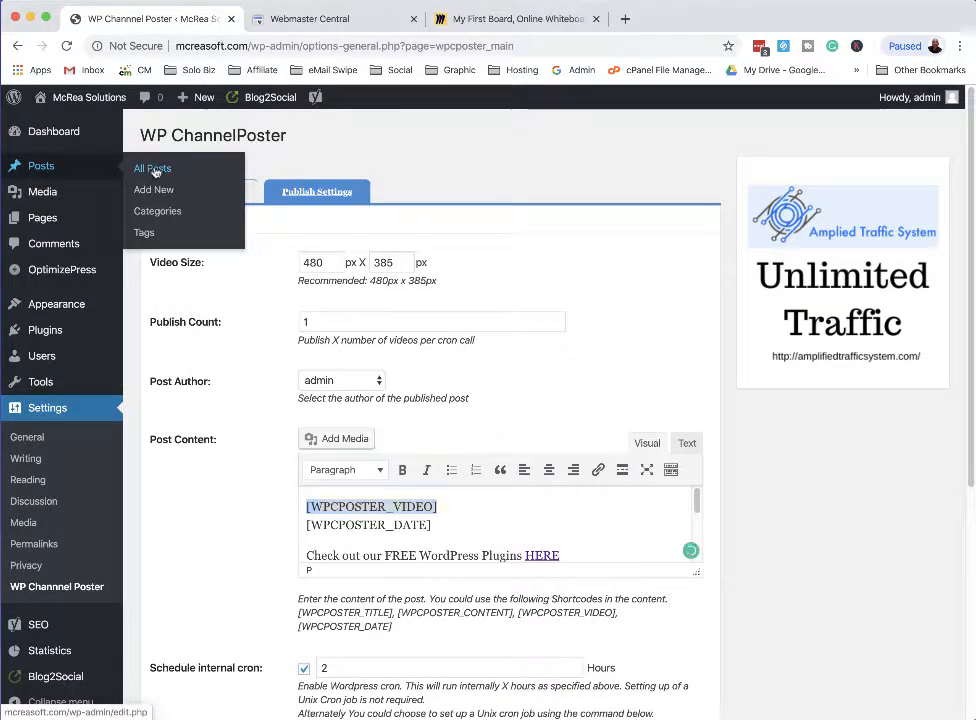
List all posts and view the published "Seo vs Social Media Marketing" post on the site
click(154, 169)
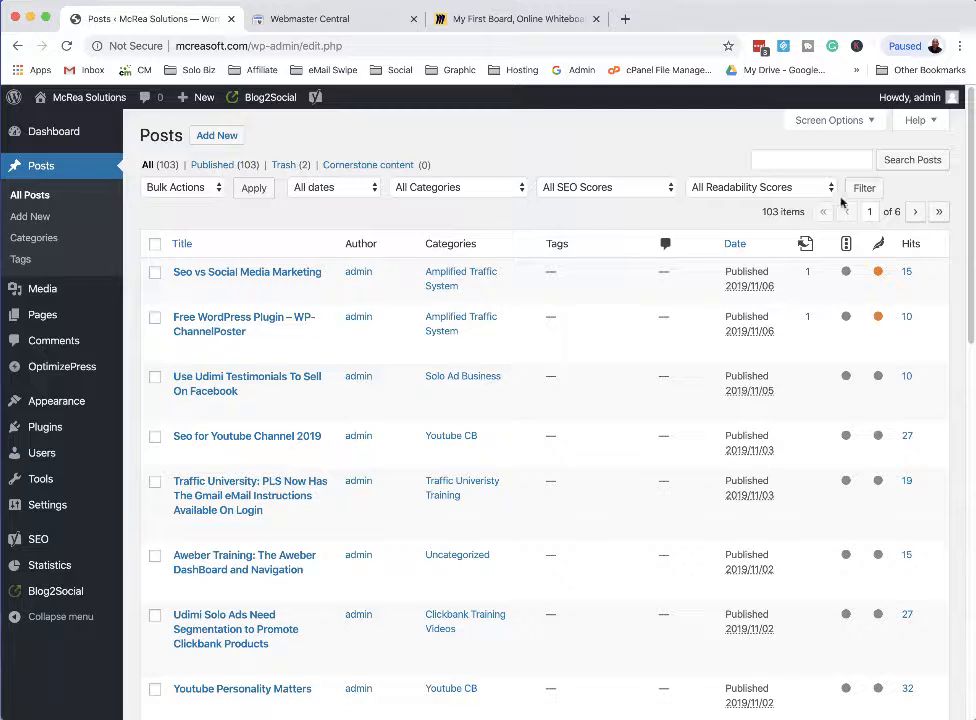
drag(488, 593, 791, 438)
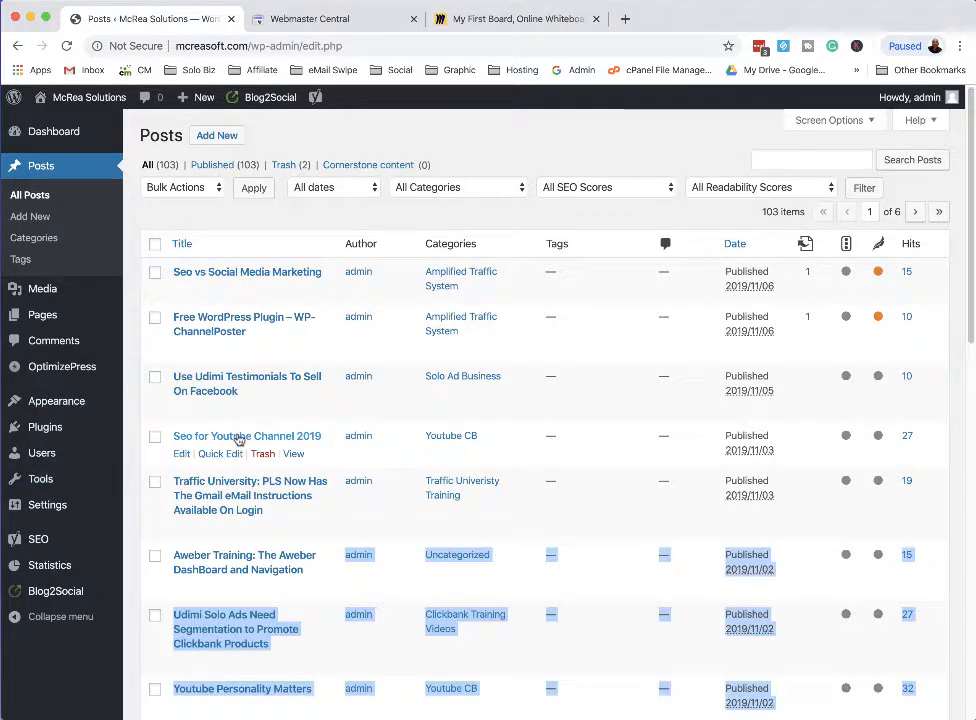
click(126, 576)
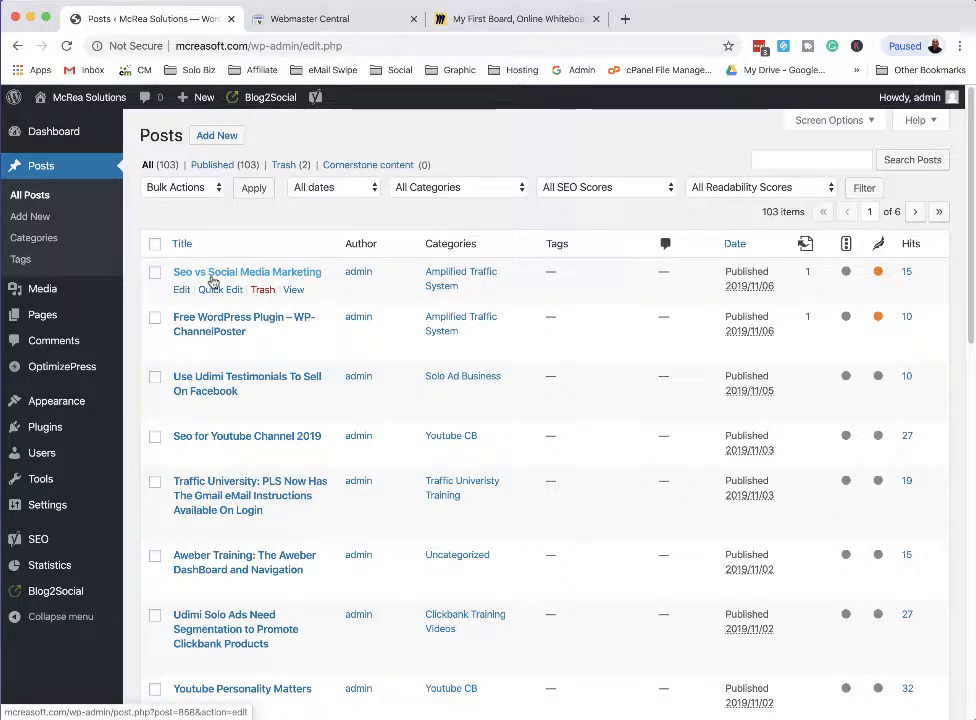
click(294, 291)
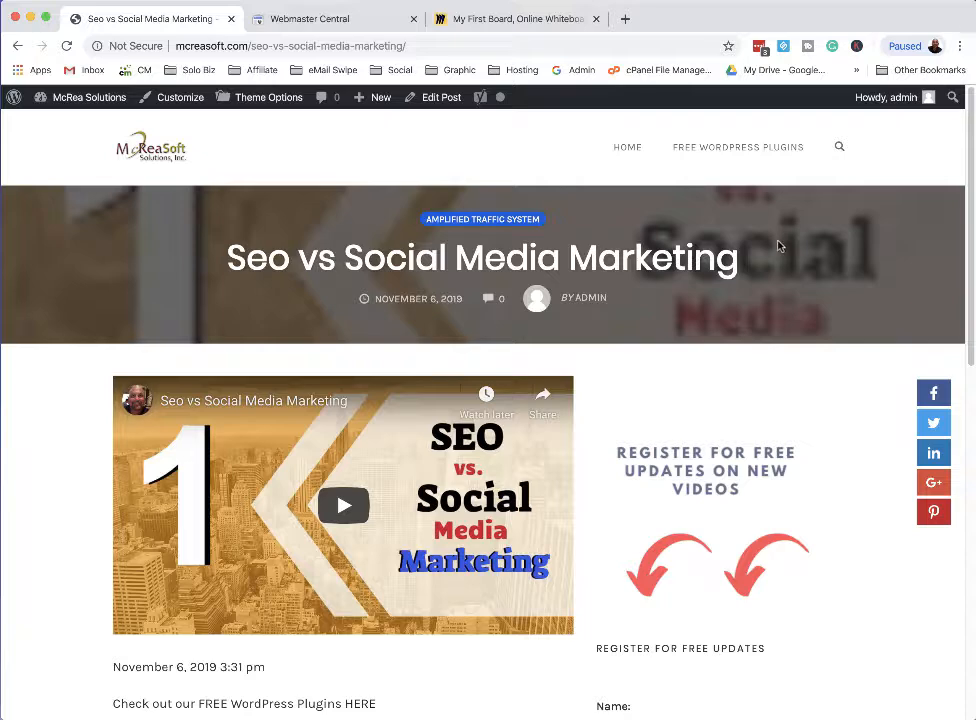
Look through the published "Seo vs Social Media Marketing" post, highlighting the two promotional text lines below the video
scroll(300, 450, down, 2)
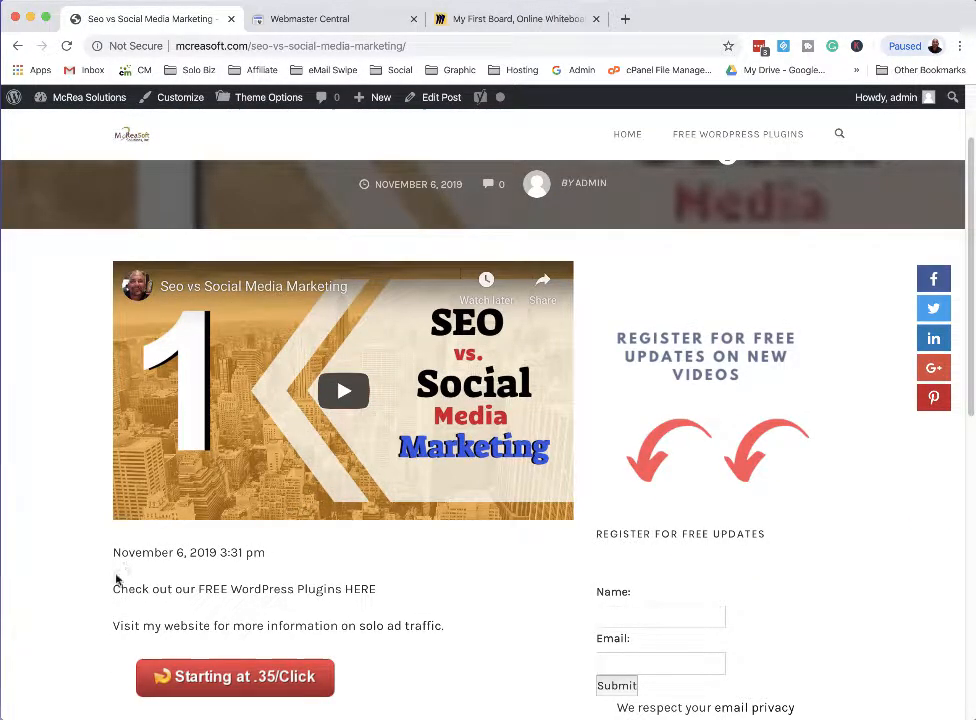
drag(116, 582, 477, 625)
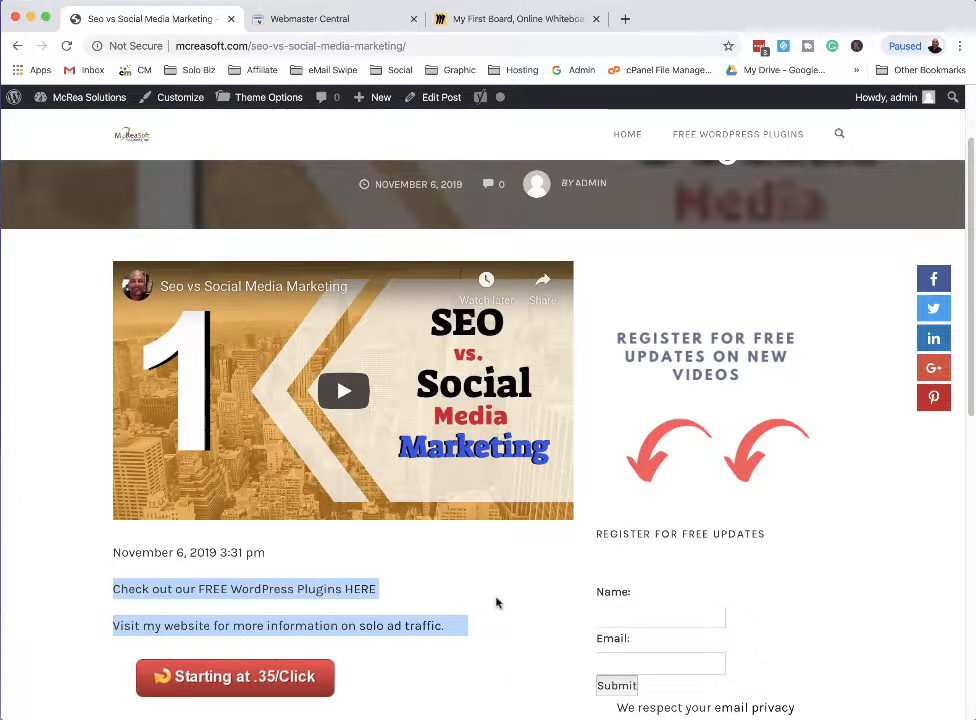
scroll(497, 604, up, 2)
scroll(501, 610, down, 5)
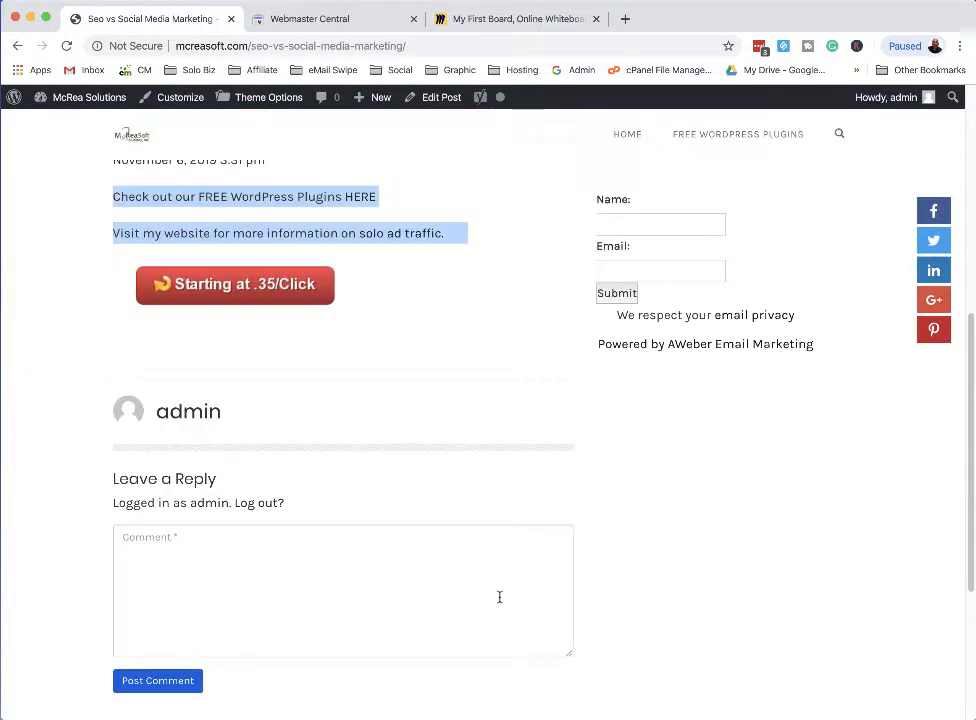
scroll(499, 595, up, 3)
scroll(550, 571, up, 3)
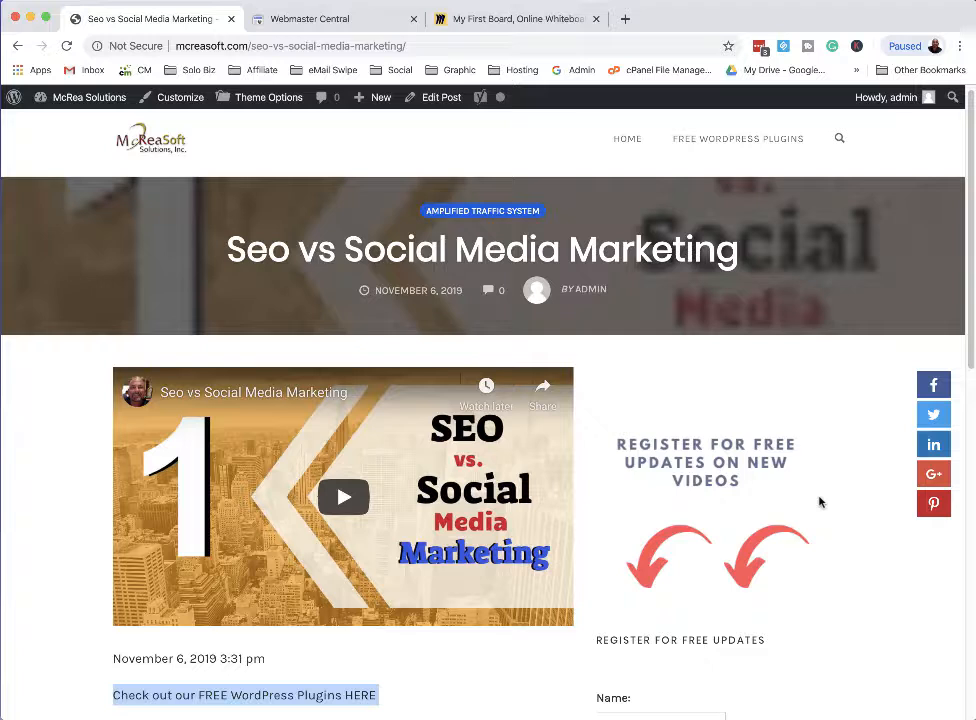
Open the "Seo vs Social Media Marketing" post for editing, dismiss the blocks welcome tip and review its Yoast SEO snippet preview
click(427, 99)
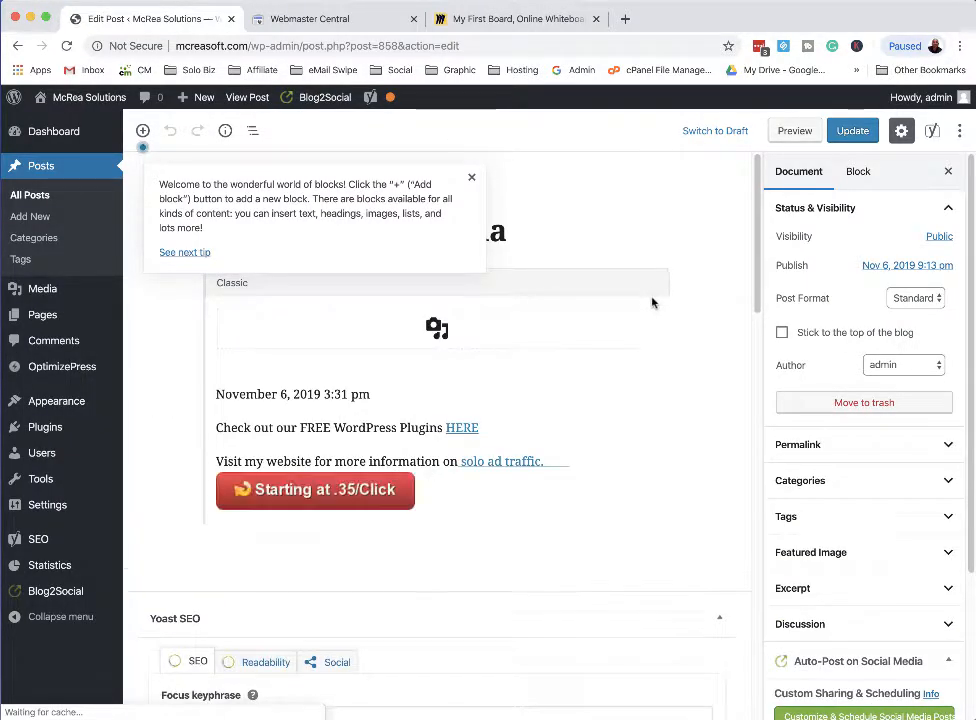
scroll(656, 301, down, 2)
scroll(657, 331, up, 4)
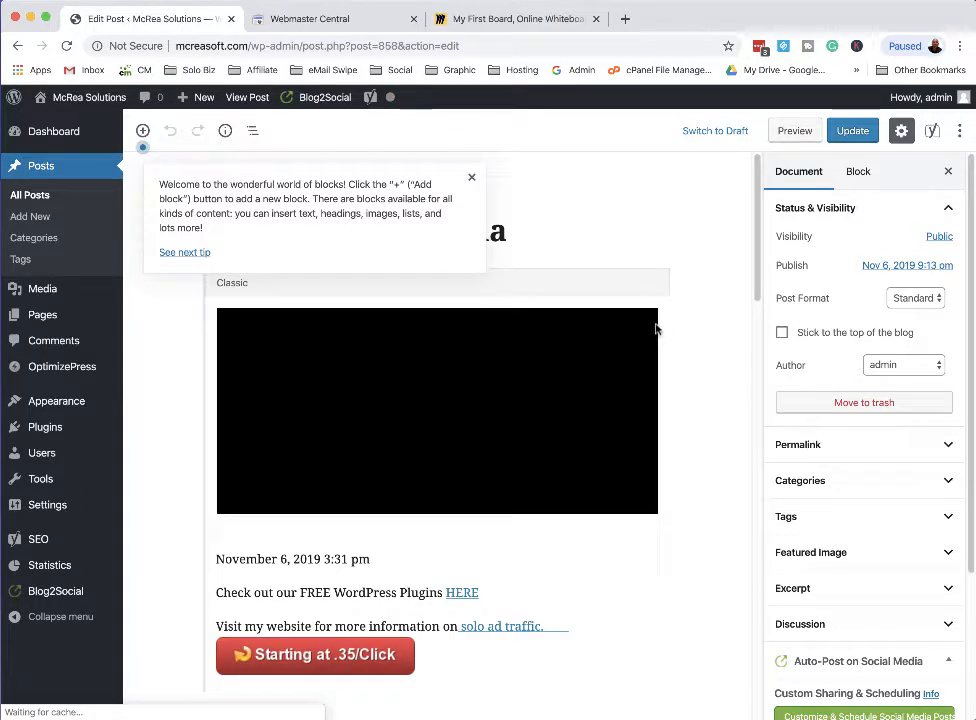
click(472, 178)
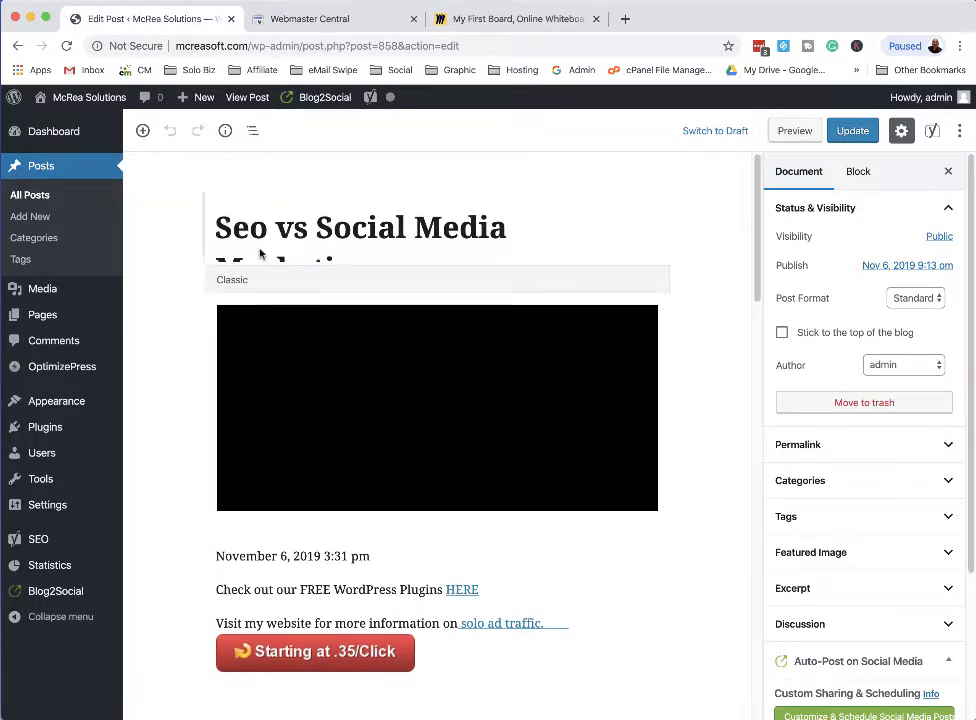
scroll(190, 270, down, 3)
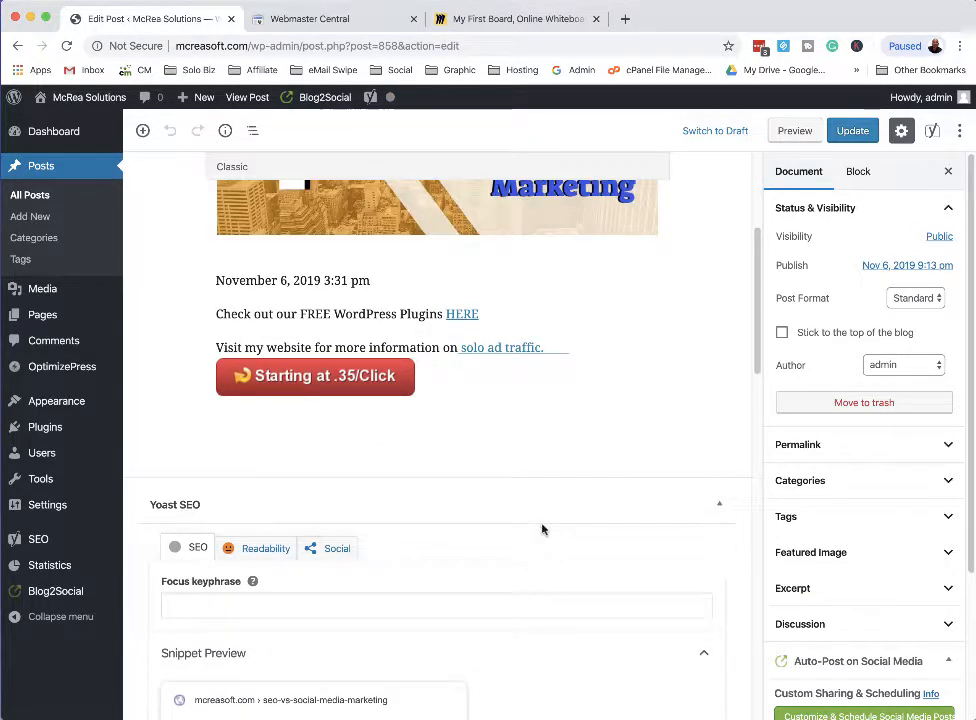
scroll(448, 468, down, 2)
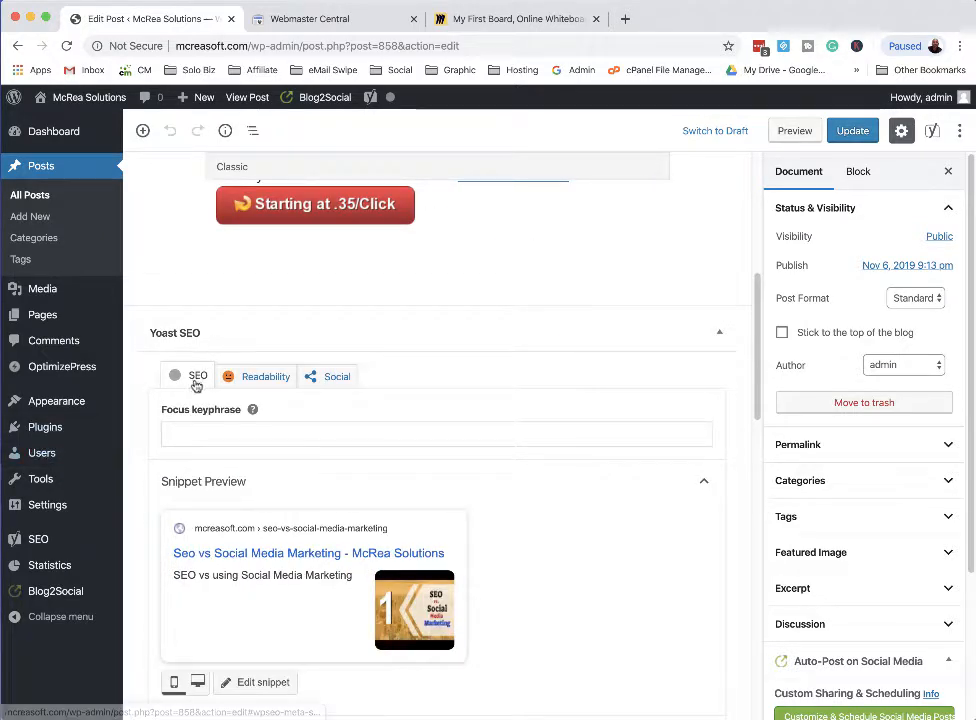
scroll(311, 351, down, 1)
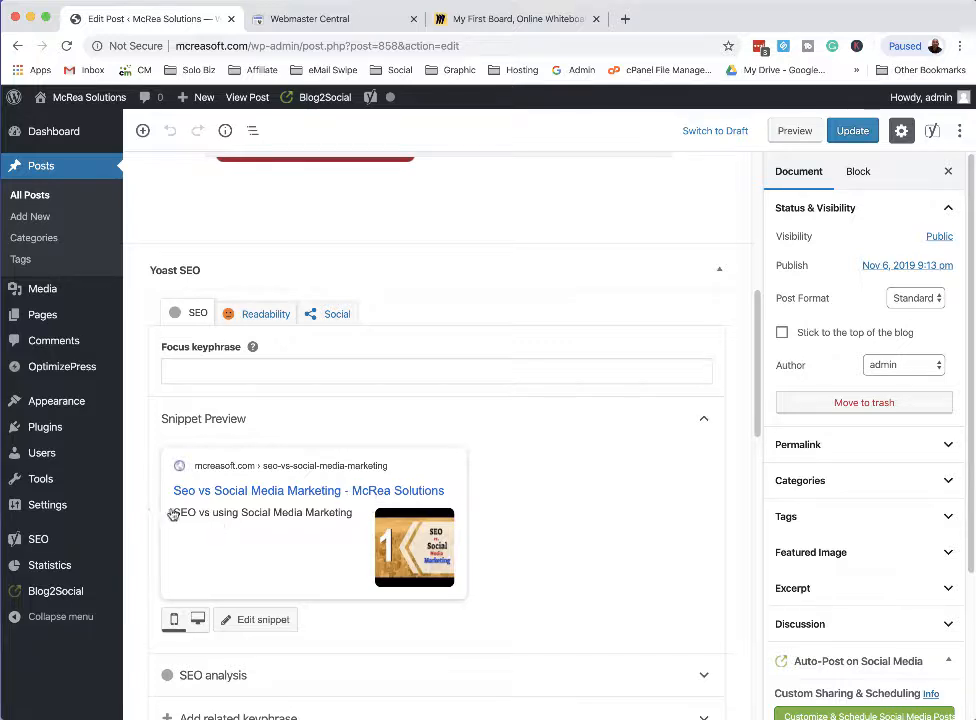
scroll(547, 488, down, 3)
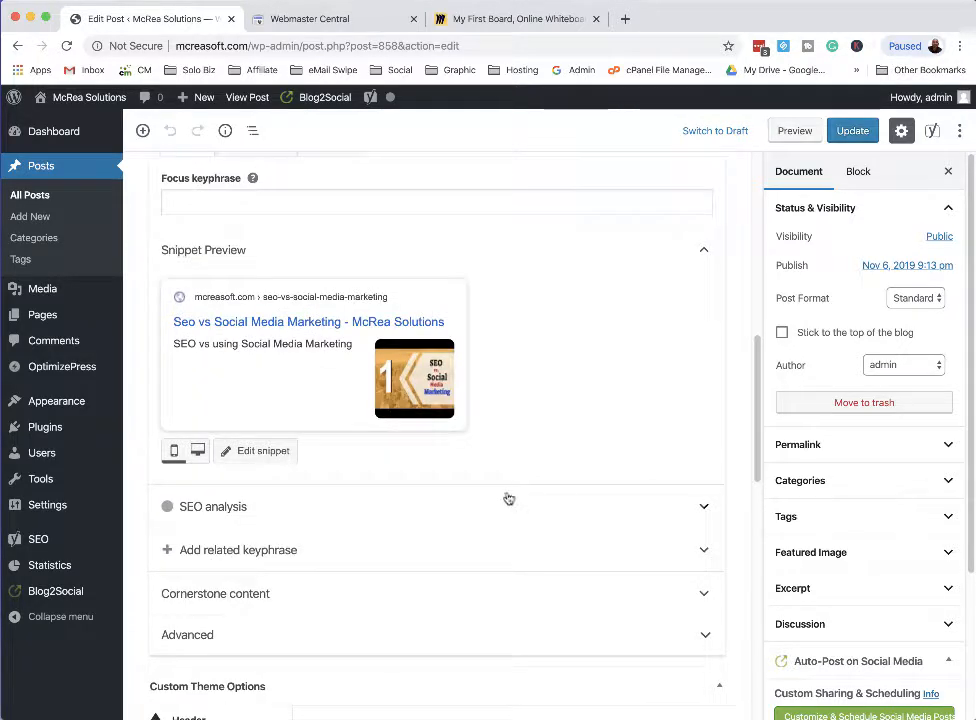
In Yoast's snippet editor, extend the meta description with "which on is better for website traffic. Watch this free training video."
click(281, 454)
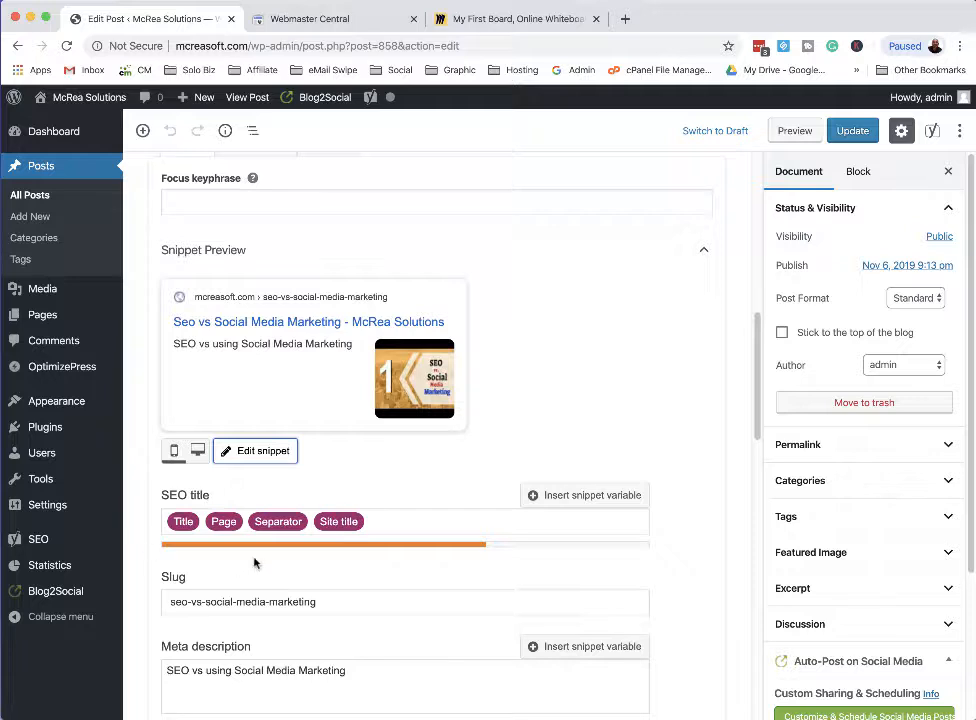
scroll(386, 458, down, 1)
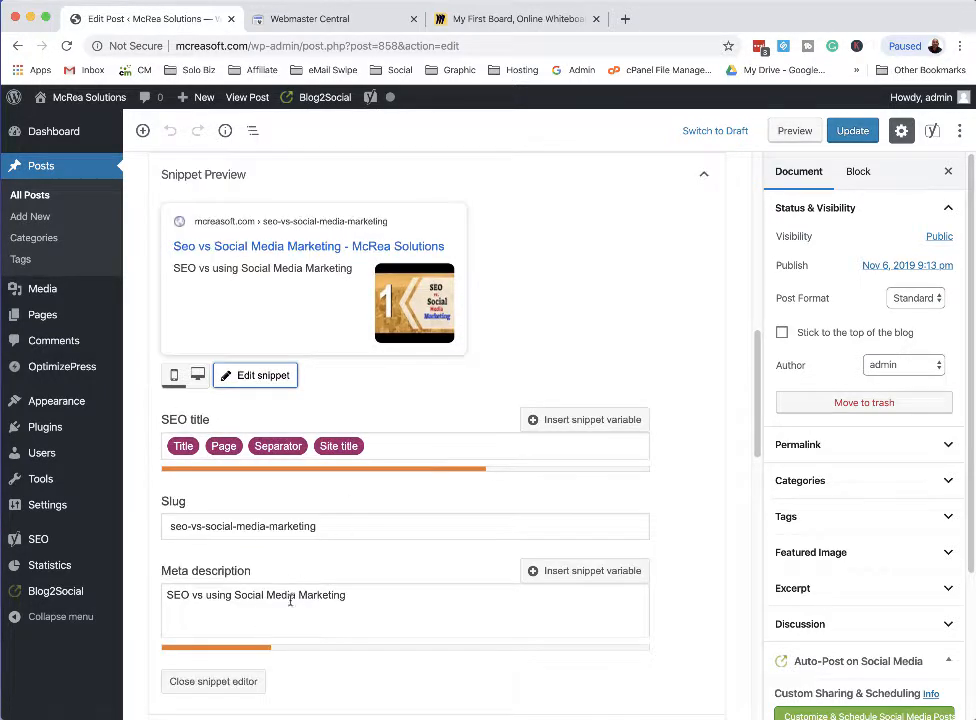
click(374, 593)
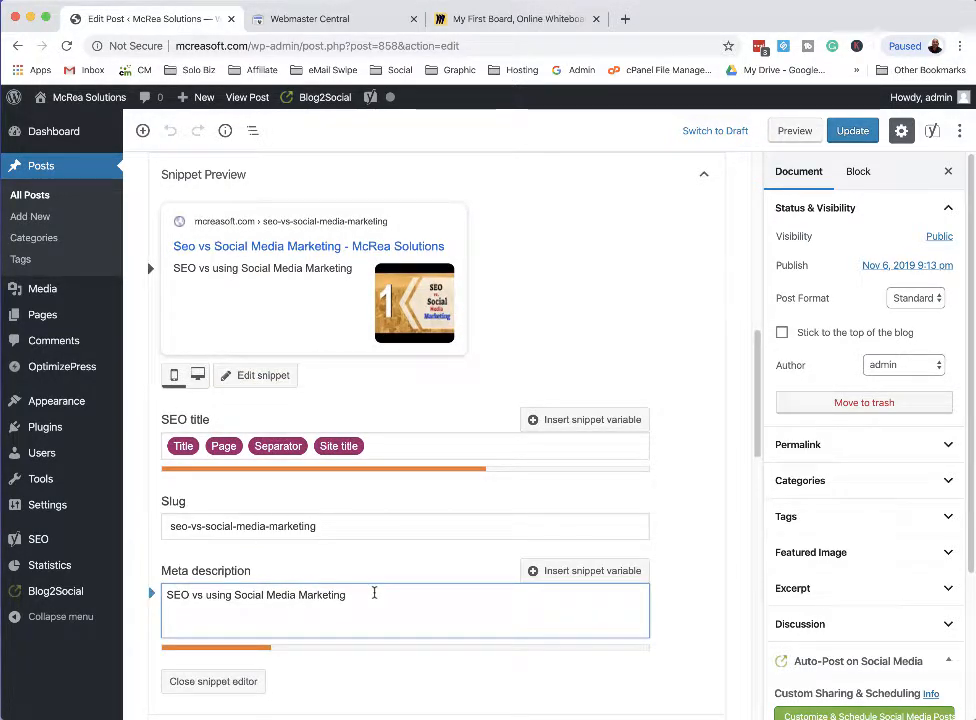
text(which)
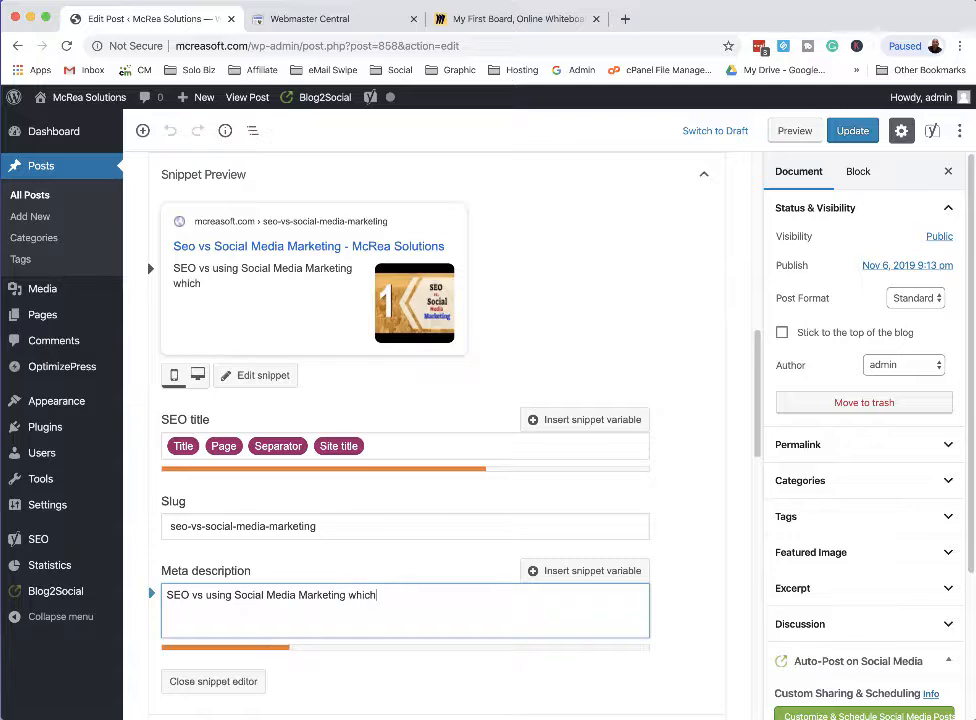
text( on is better for)
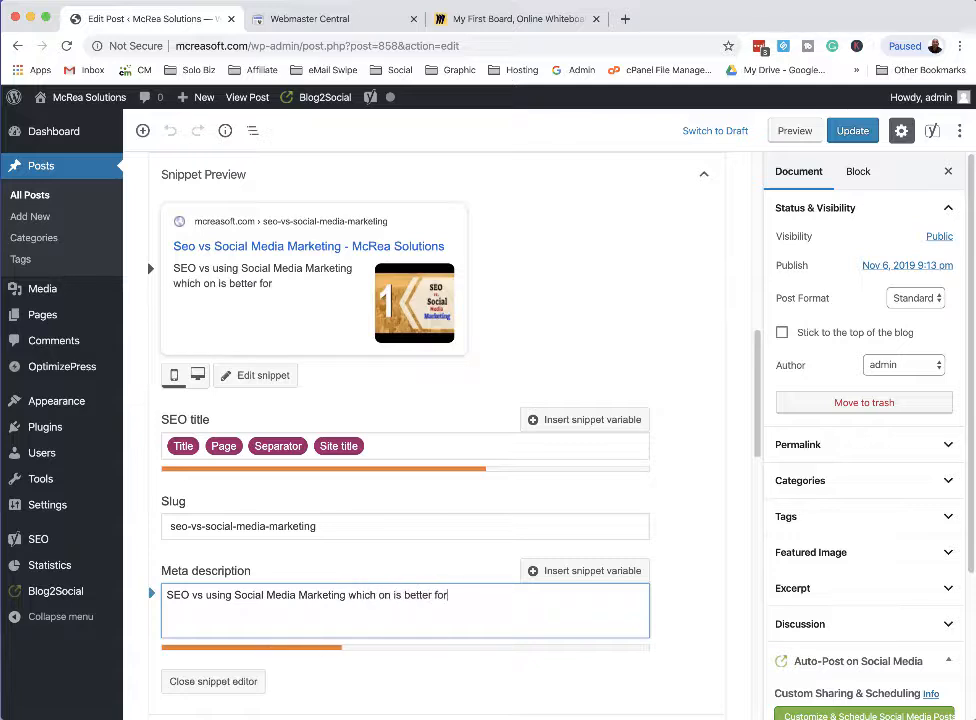
text( website traffic.)
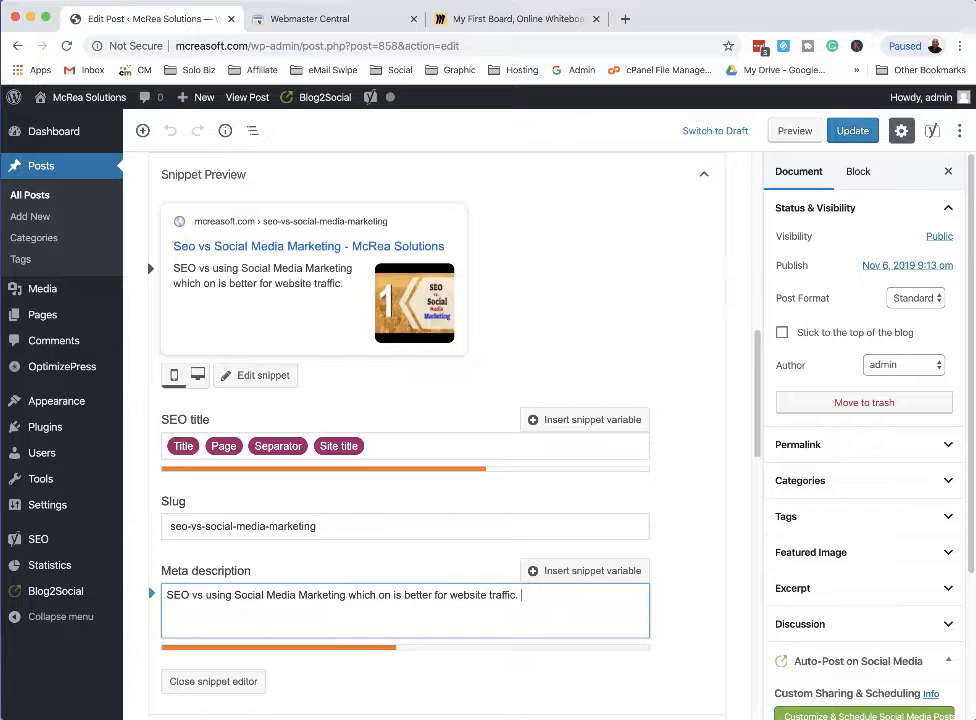
text( Watch this free tr)
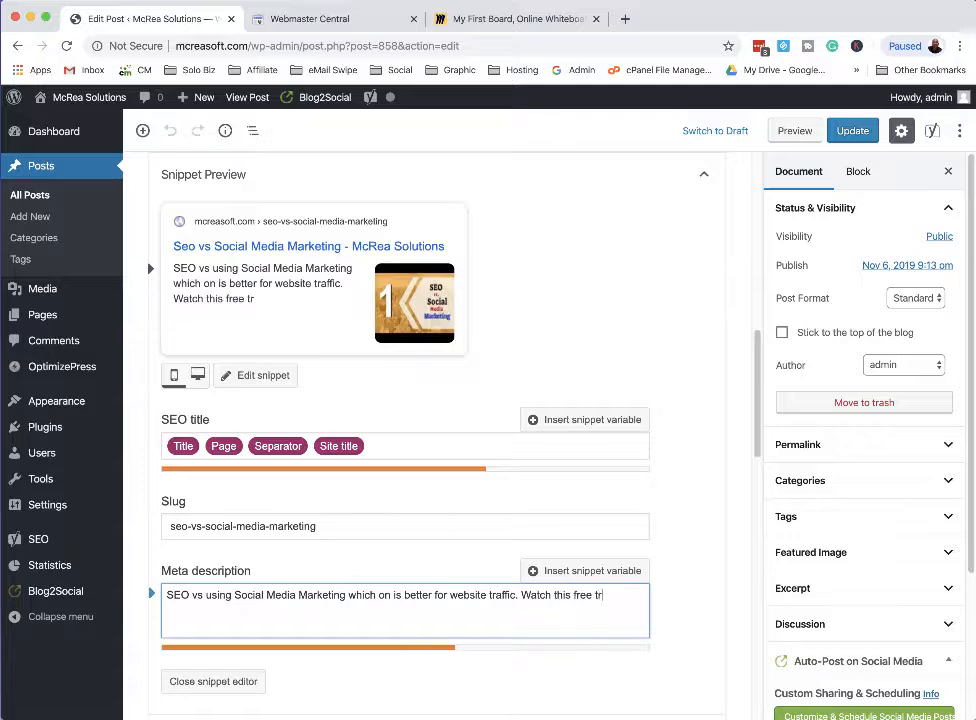
text(aiing video.)
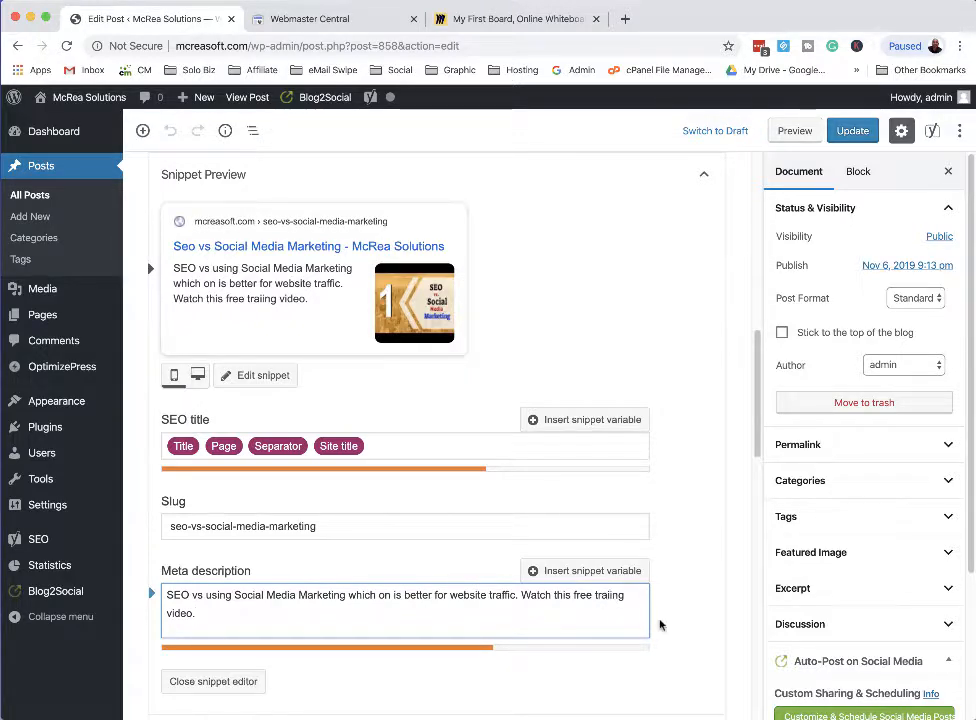
text(n)
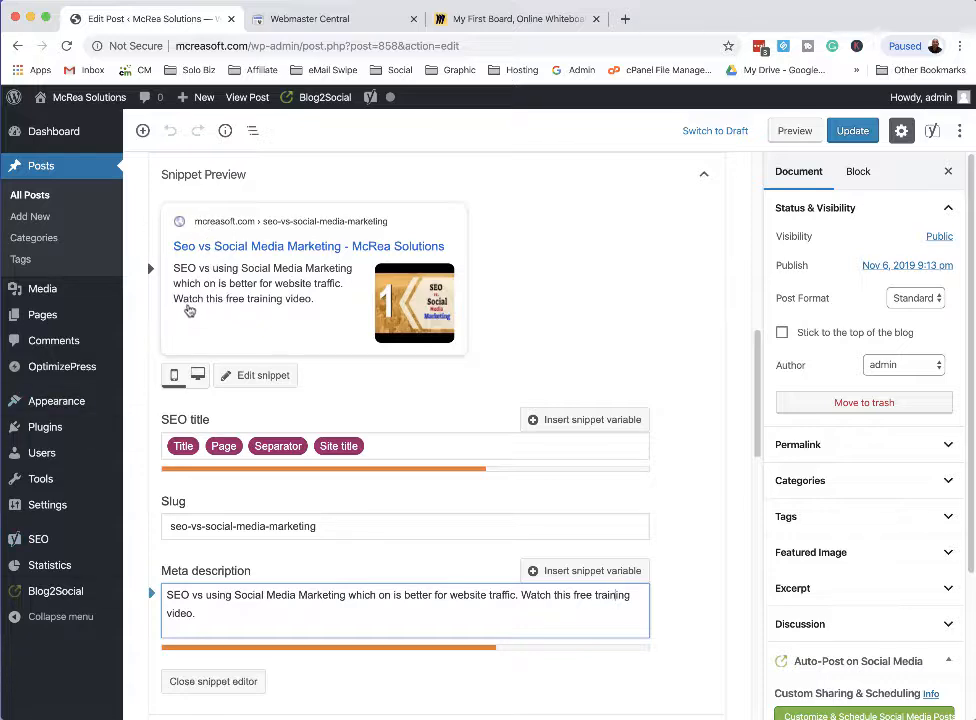
Save the "Seo vs Social Media Marketing" post with its edited meta description and check the Yoast snippet preview
scroll(458, 482, down, 3)
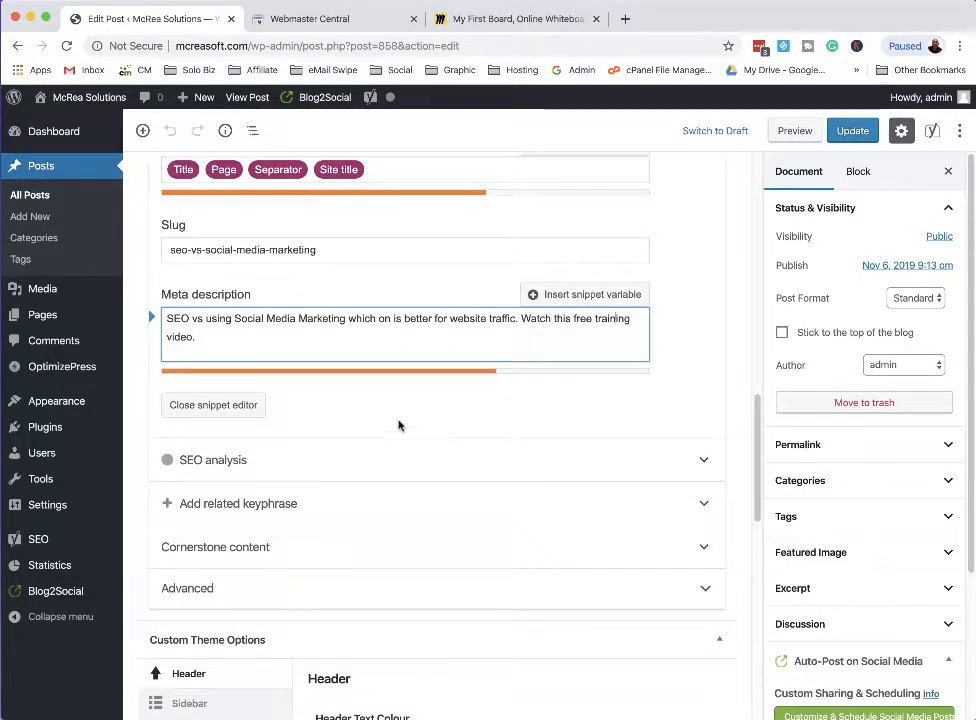
scroll(358, 410, down, 4)
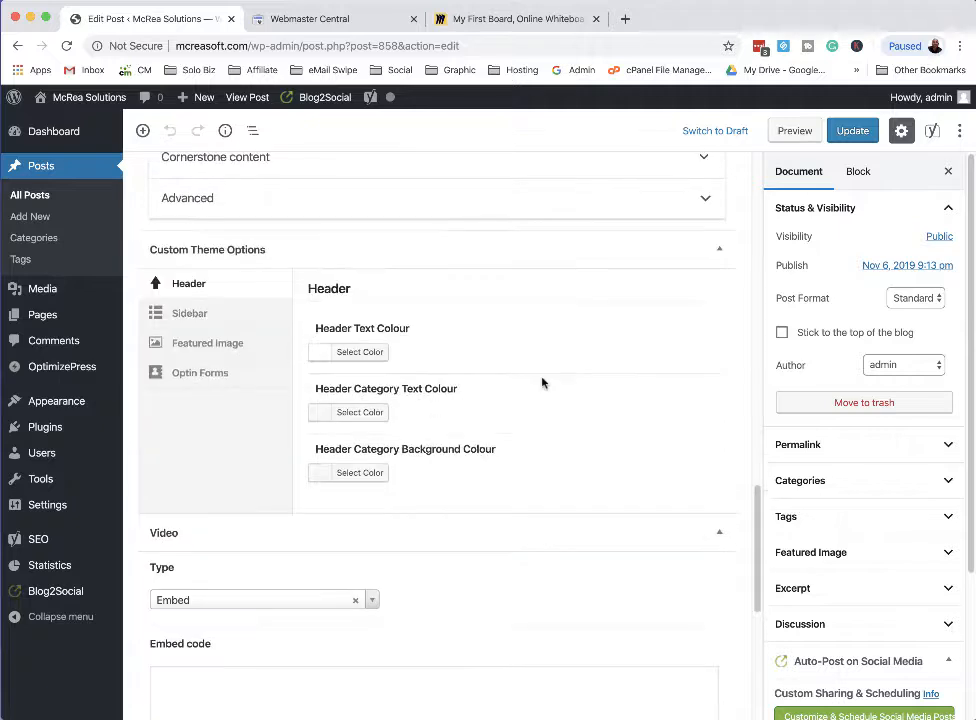
key(super+s)
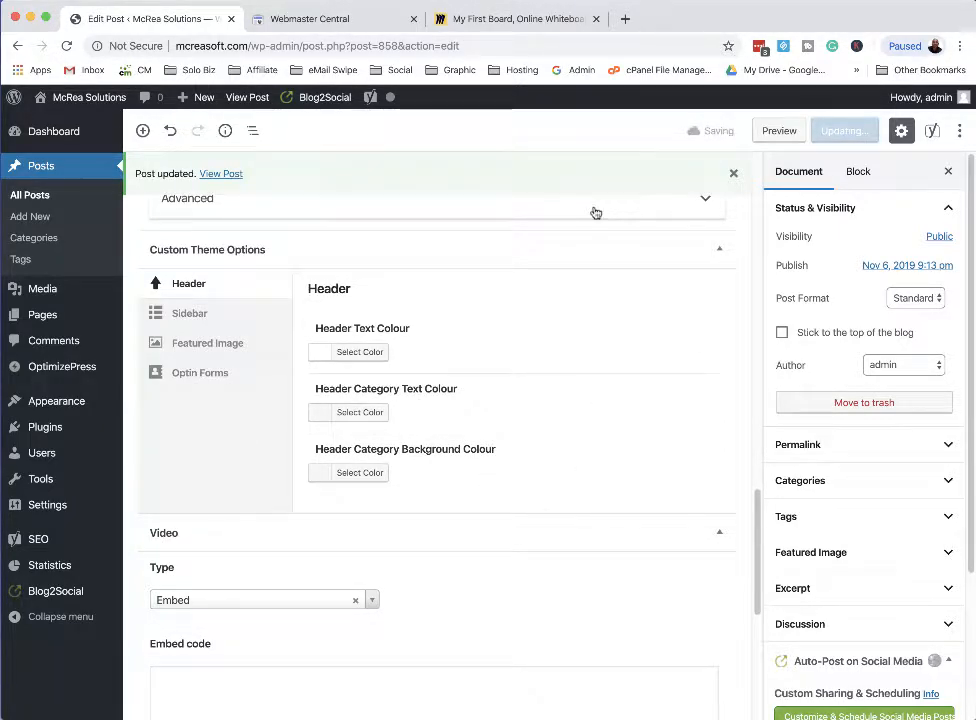
scroll(627, 205, up, 5)
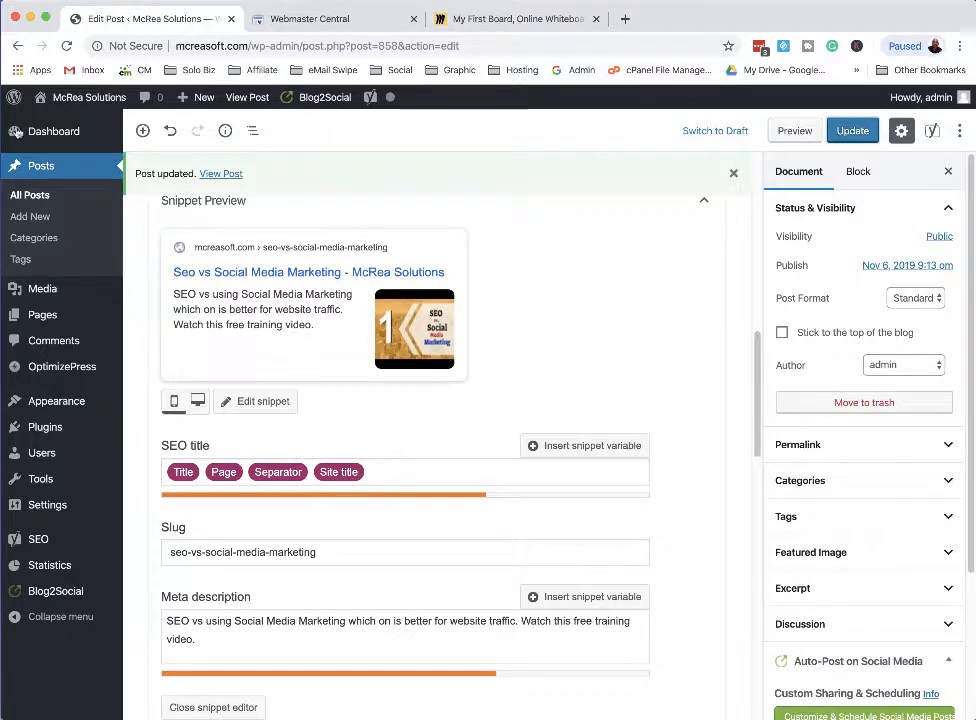
From the list of all posts, view the published "Seo for Youtube Channel 2019" post and open it for editing
click(22, 198)
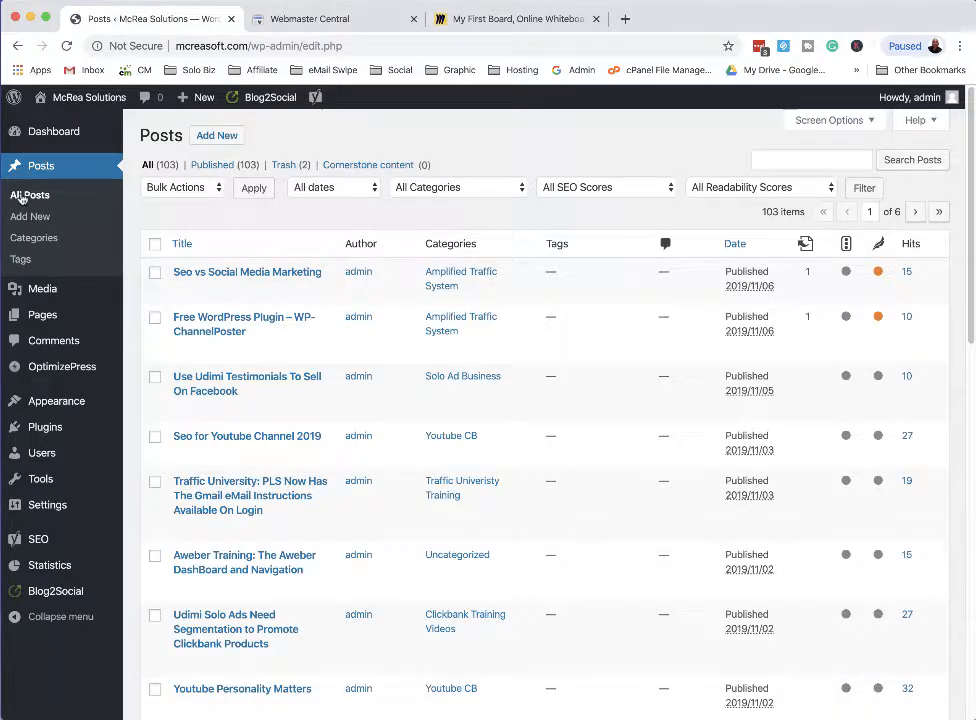
scroll(641, 305, down, 2)
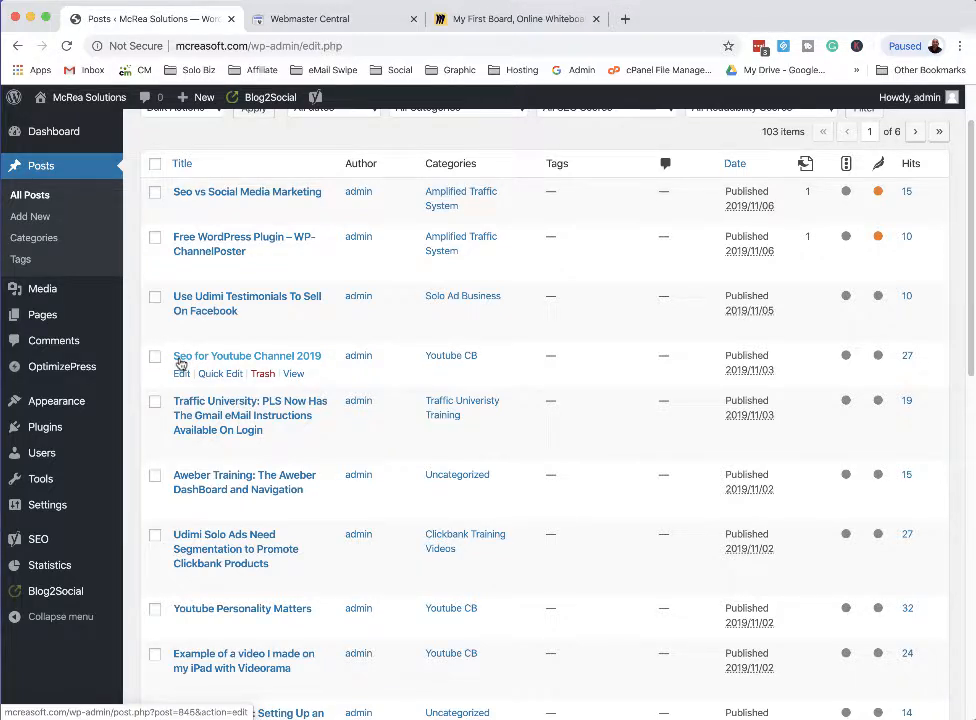
click(294, 374)
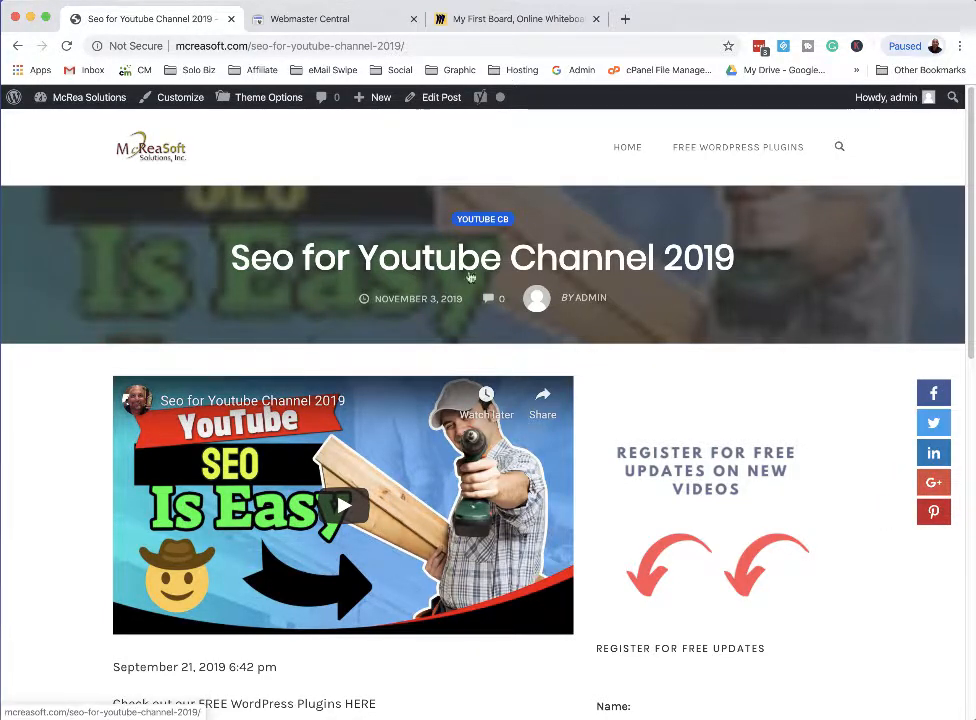
click(432, 99)
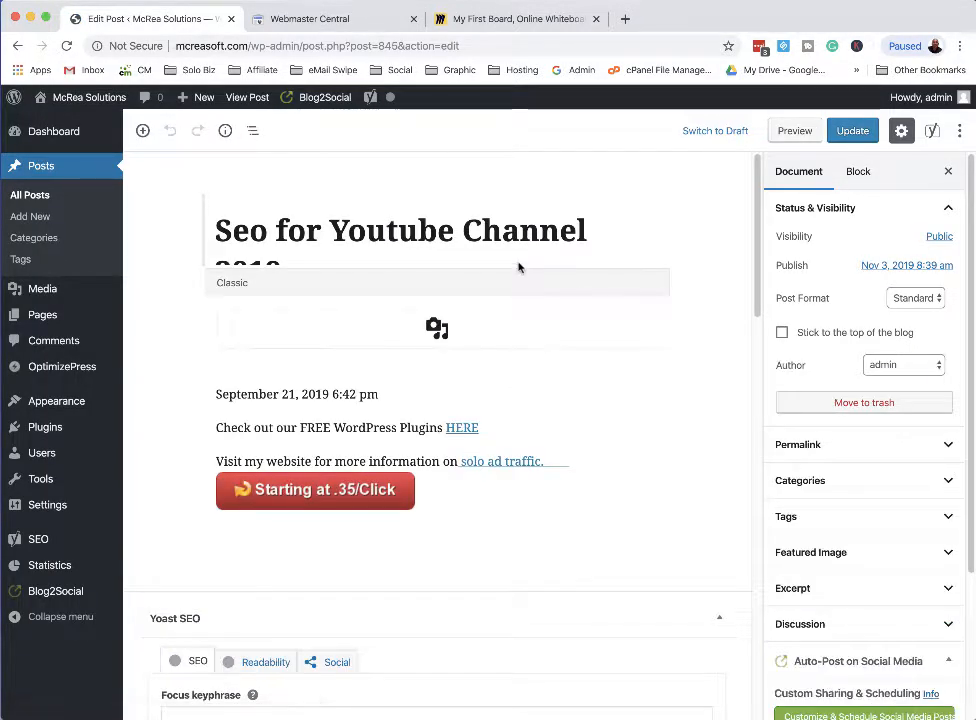
Review the Yoast snippet preview of the "Seo for Youtube Channel 2019" post and open its snippet editor
scroll(516, 275, down, 4)
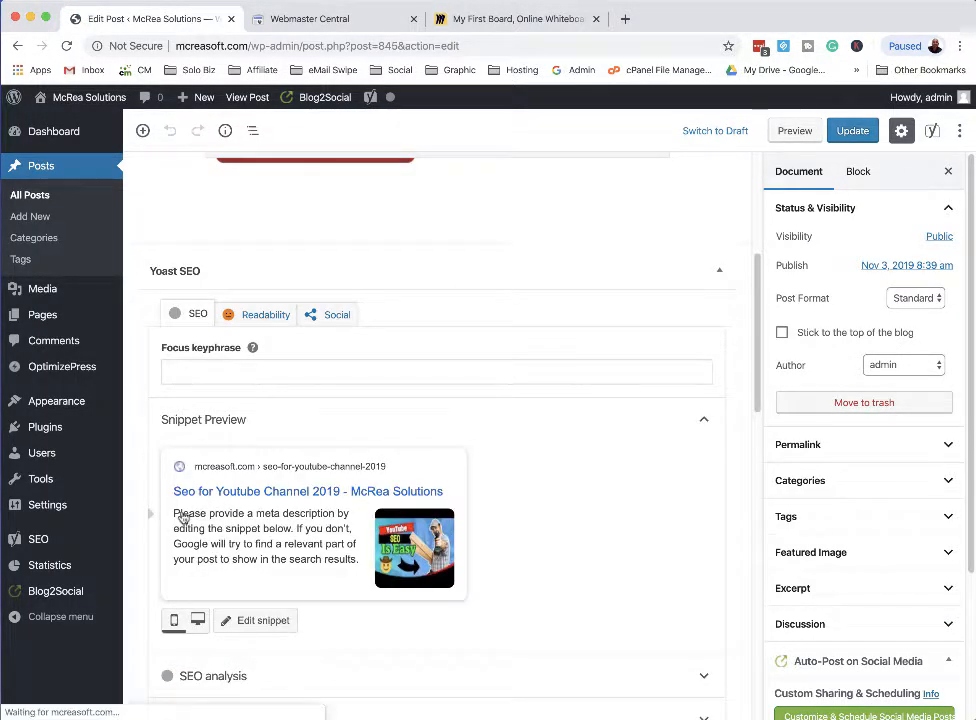
scroll(221, 502, up, 3)
scroll(414, 497, down, 1)
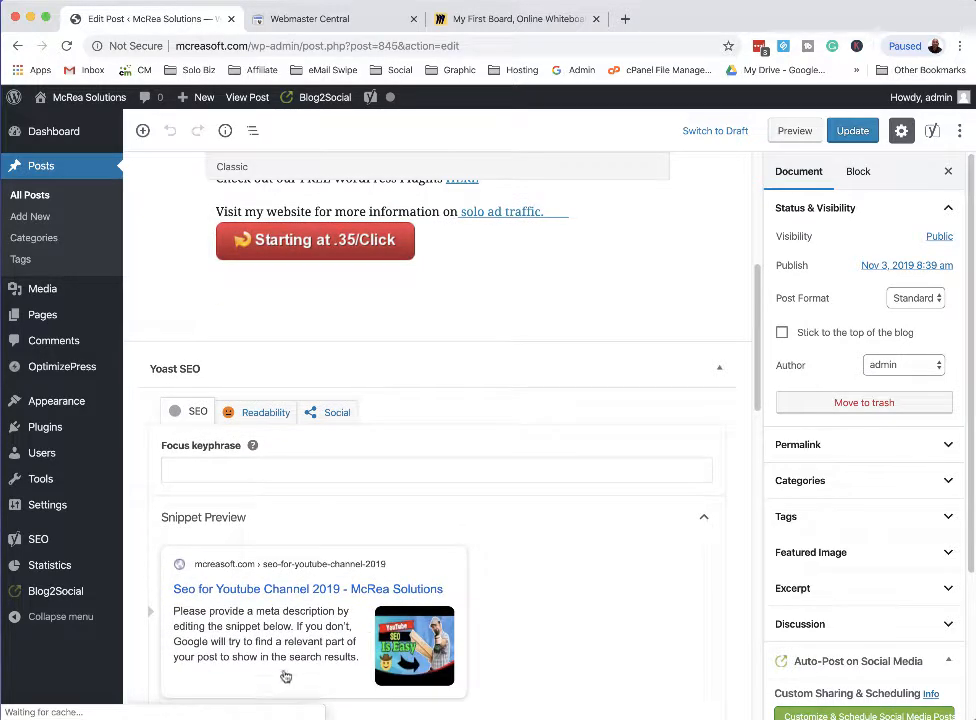
scroll(536, 619, down, 2)
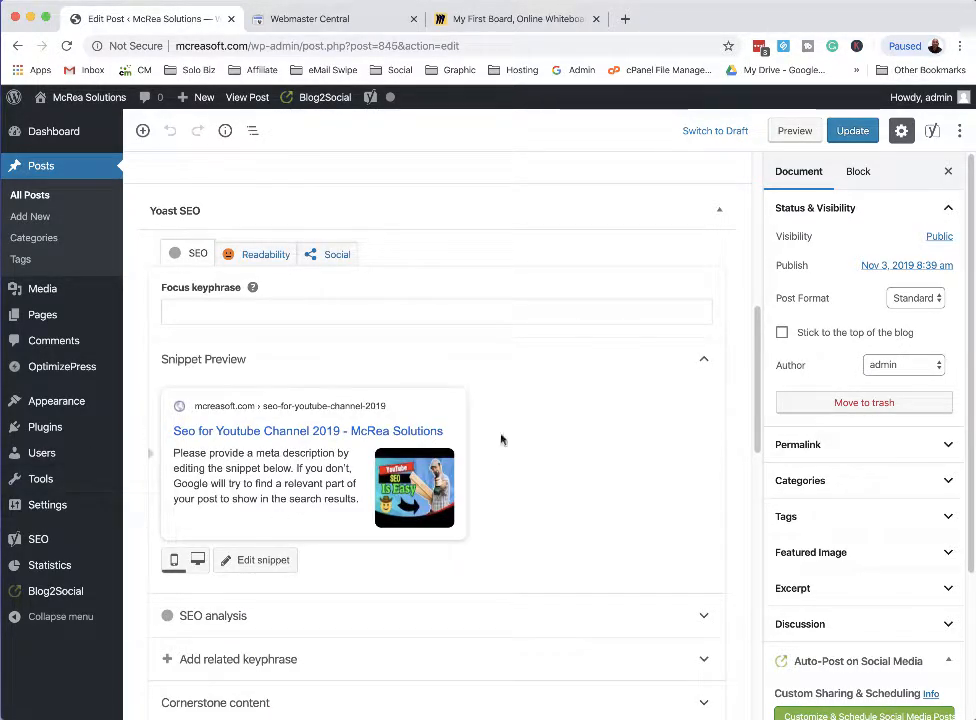
click(262, 560)
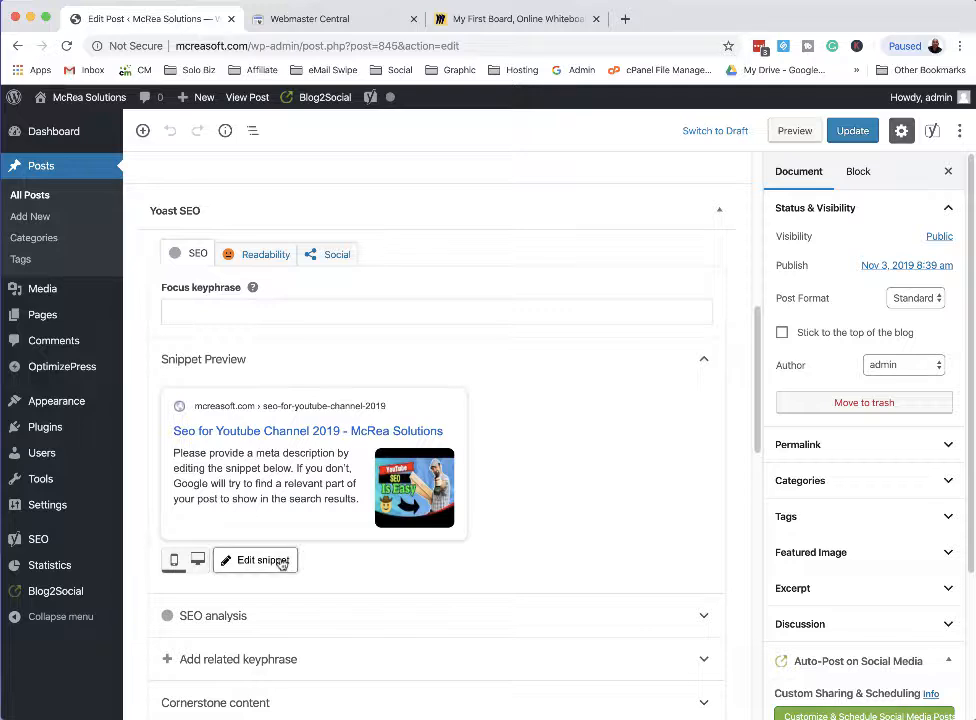
Enter the meta description "SEO for Youtube is completely different than your website. Check this video out to learn how simple it truly is."
scroll(430, 570, down, 2)
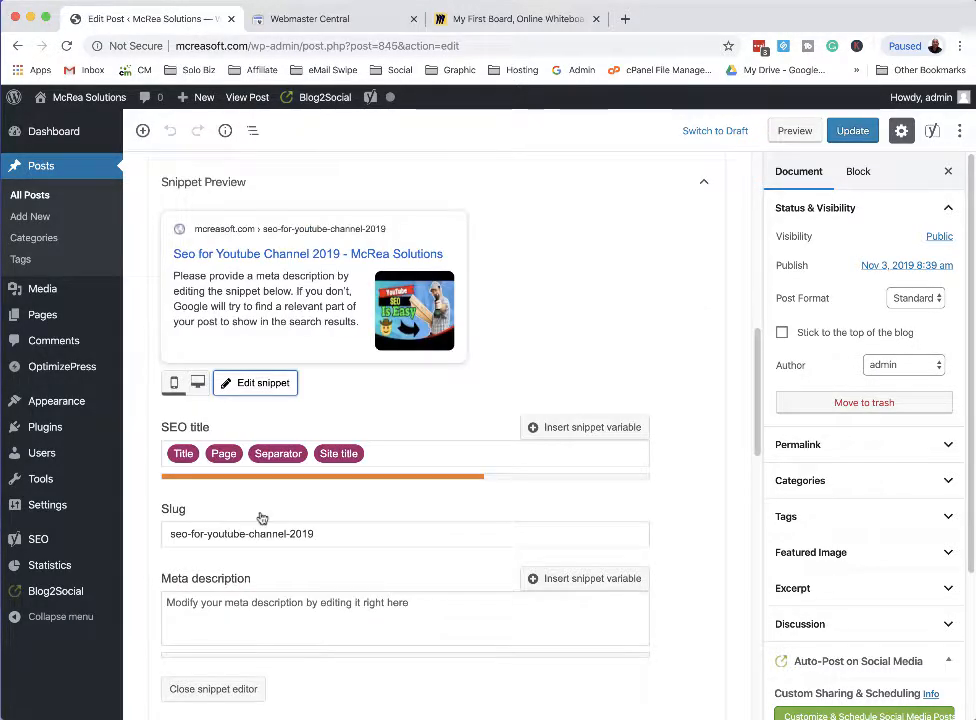
scroll(255, 520, down, 1)
click(180, 488)
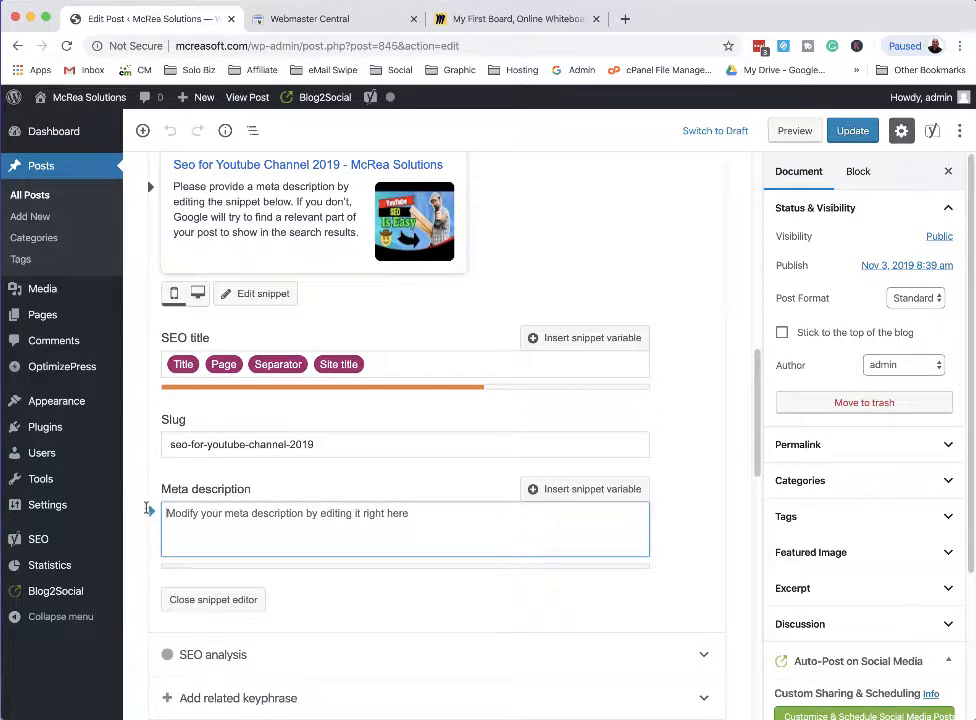
text(SEO f)
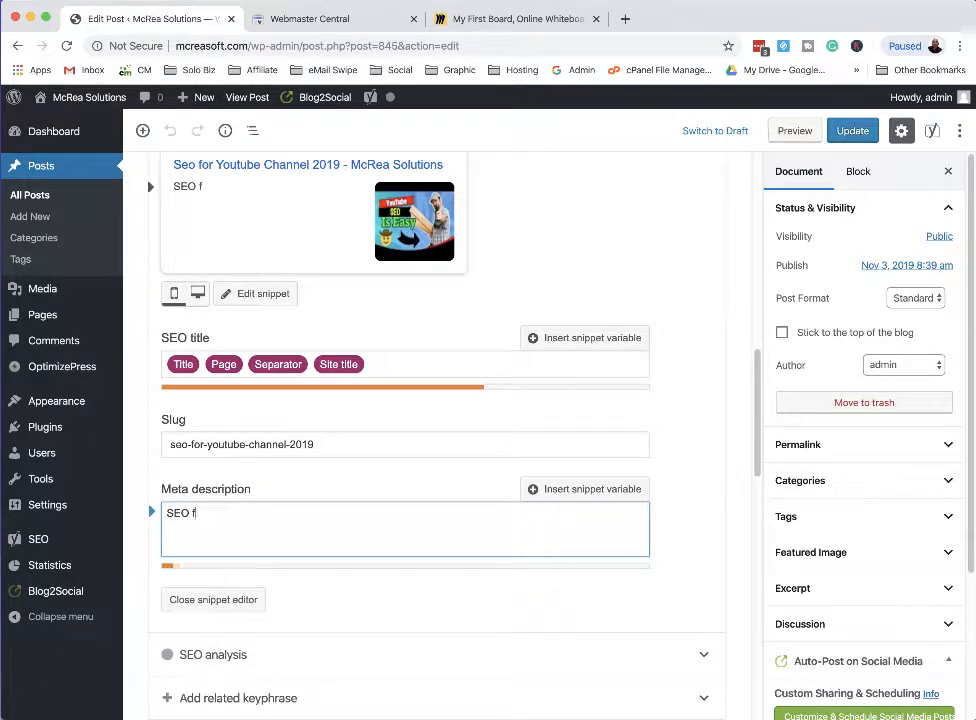
text(or Yout)
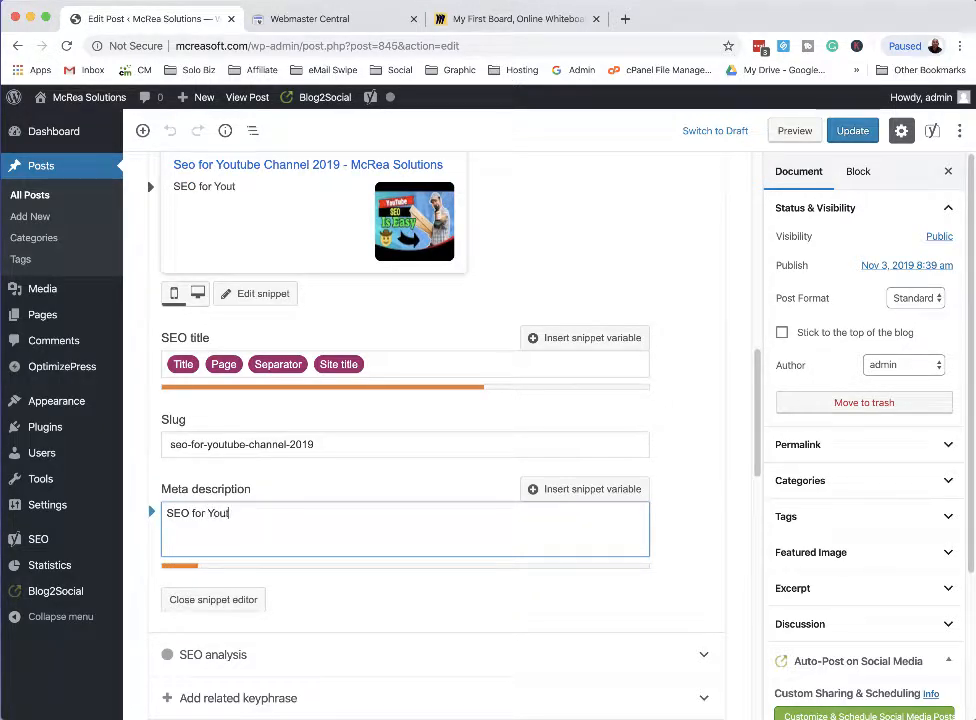
text(ube is completely dif)
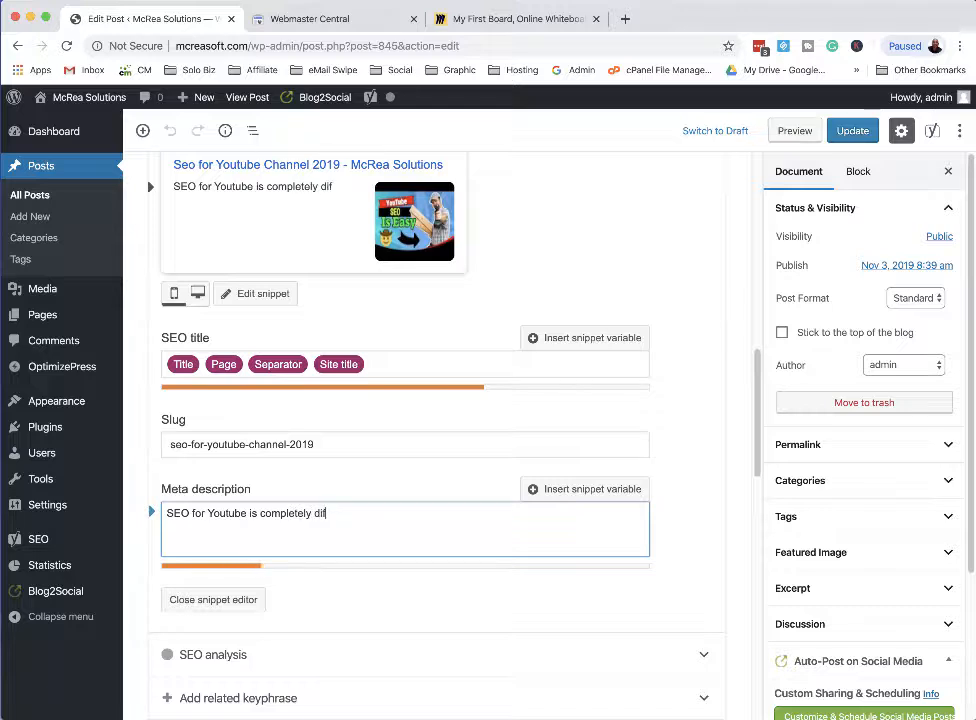
text(ferent then)
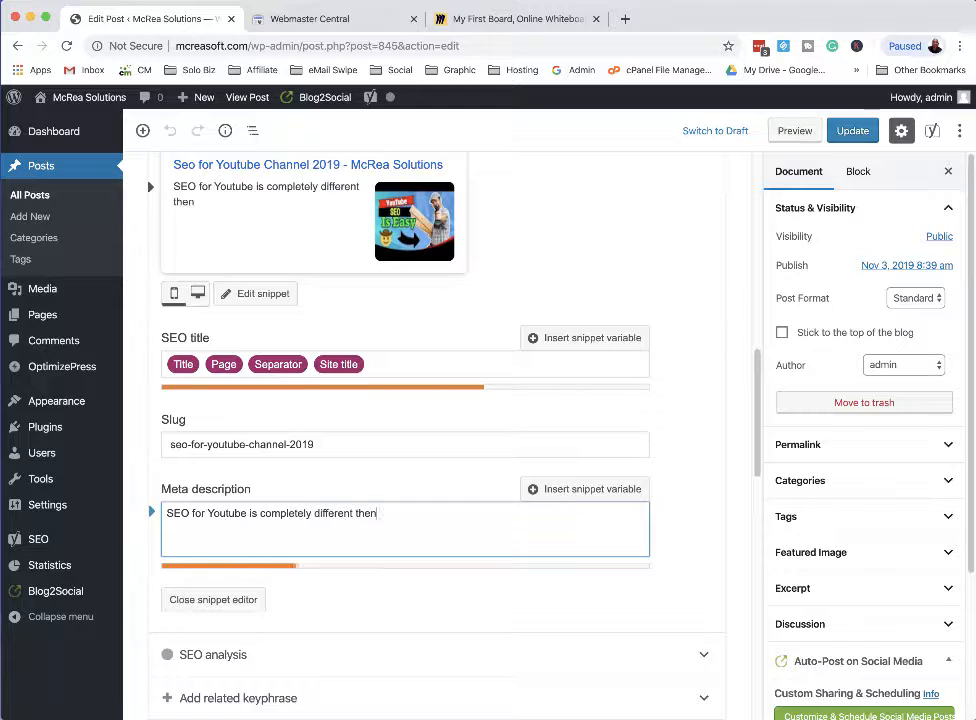
key(BackSpace)
key(BackSpace)
text(an your websi)
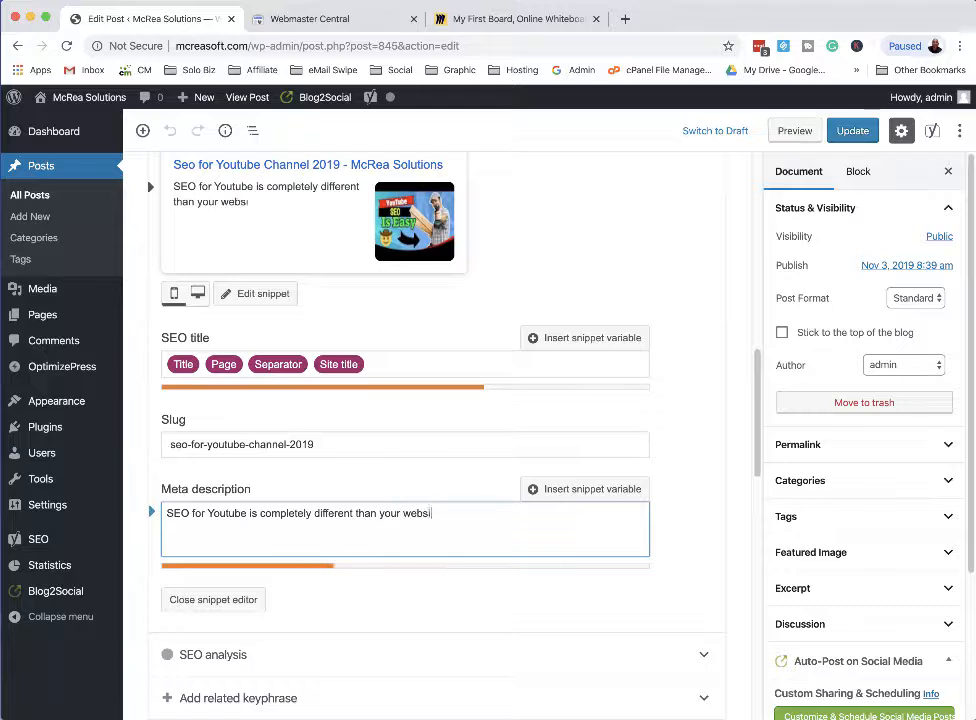
text(te. Chec)
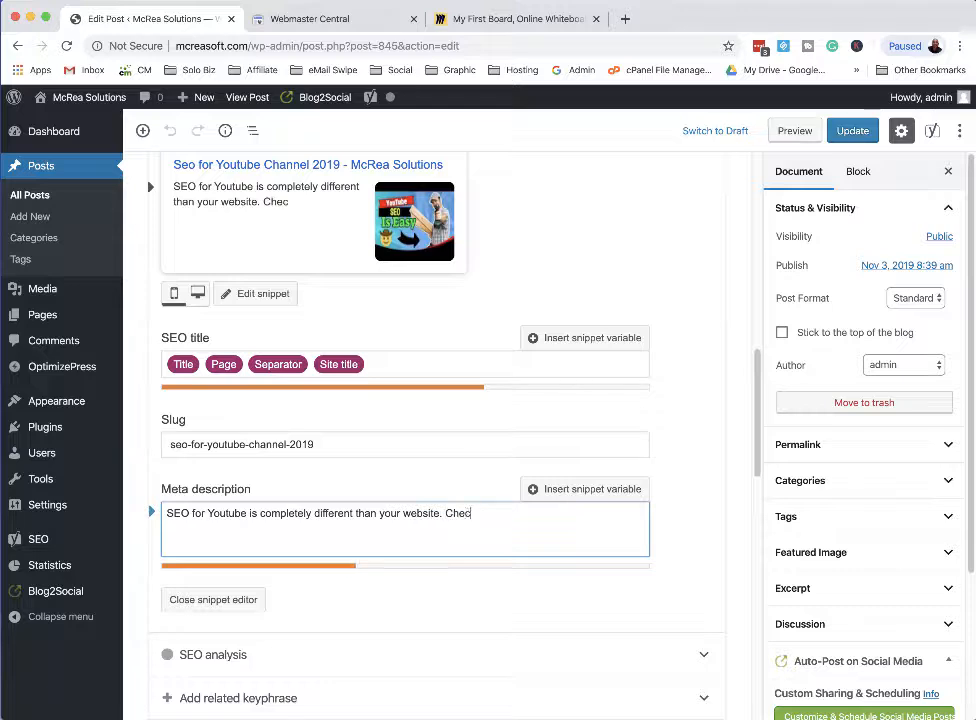
text(k this vid)
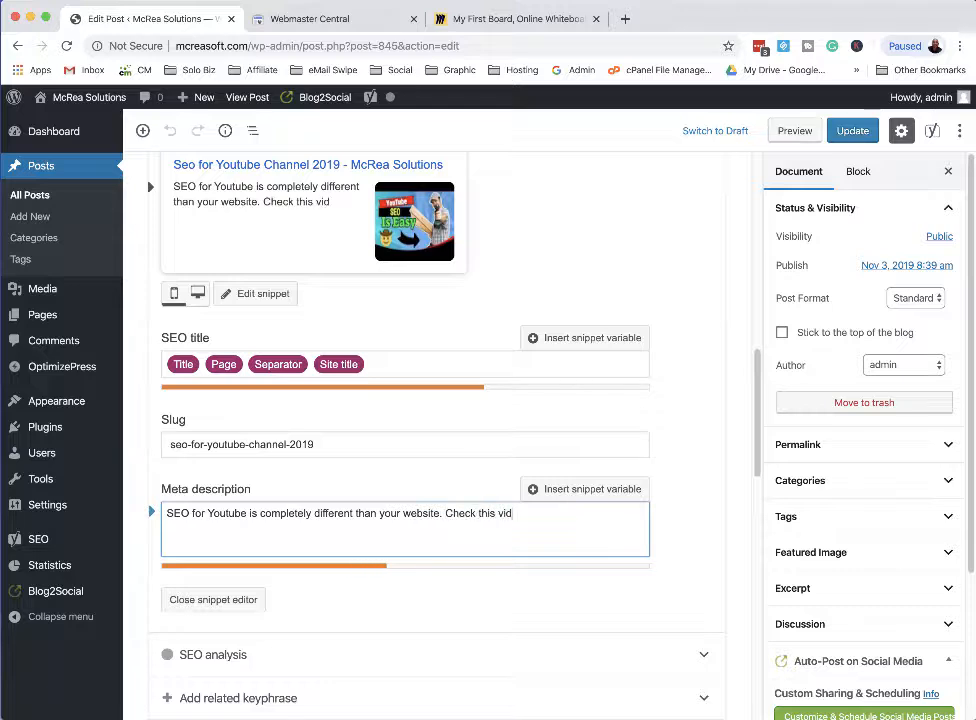
text(eo out to lea)
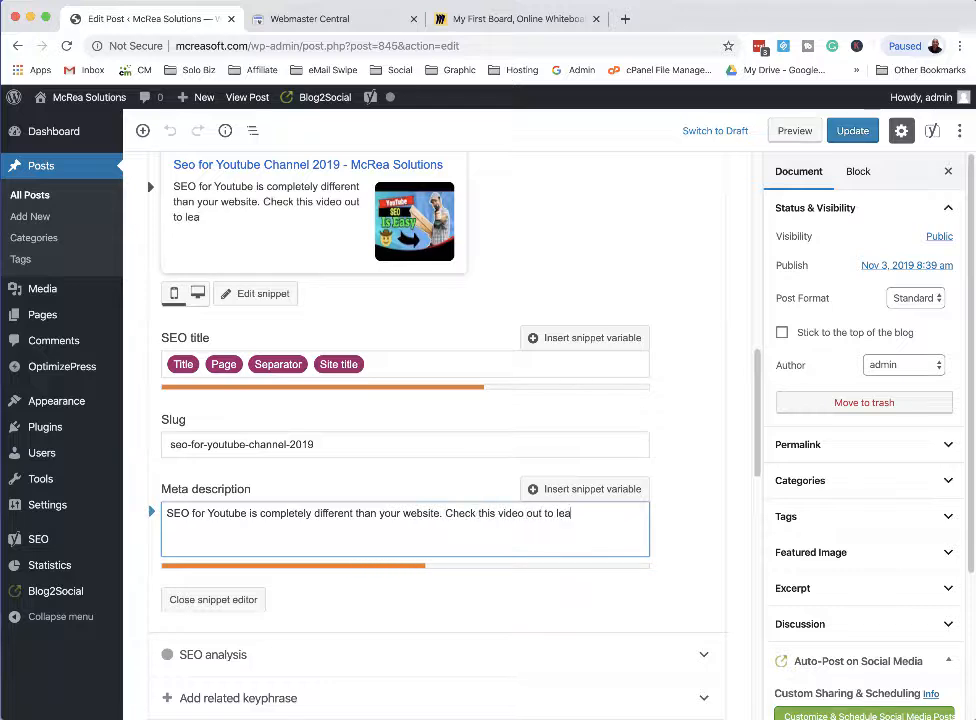
text(rn how simple it )
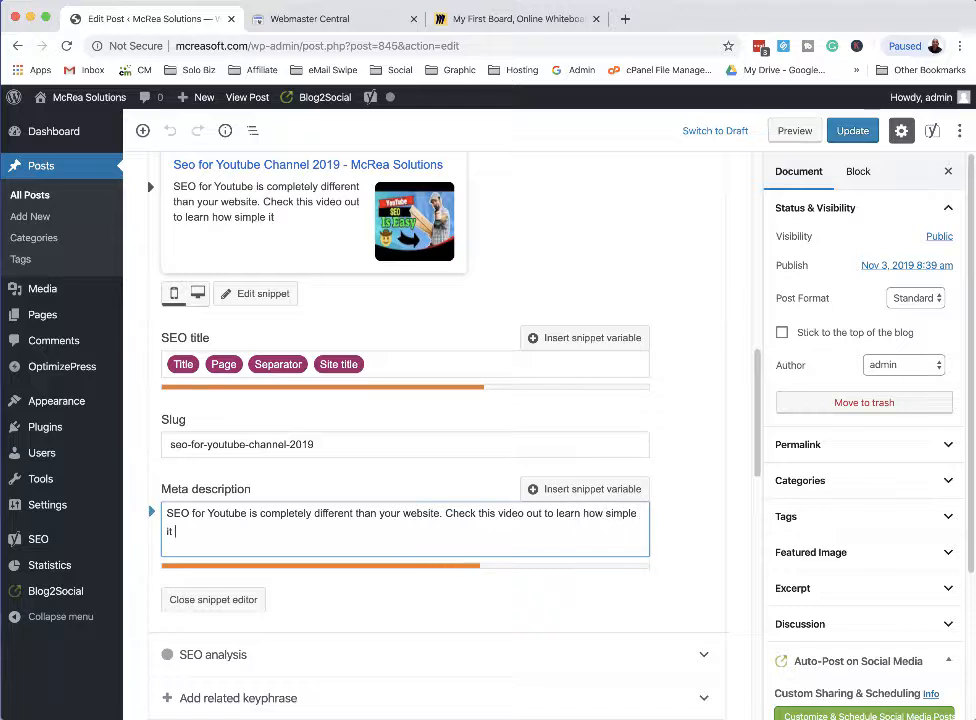
text(truly is.)
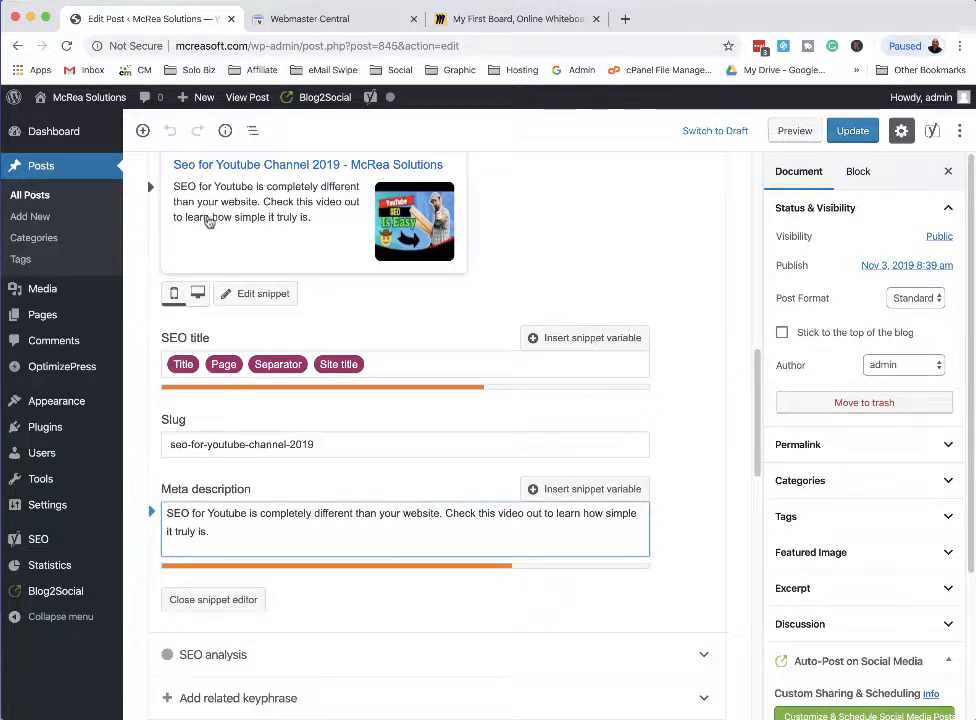
Update the "Seo for Youtube Channel 2019" post and return to the list of all posts to look through it
click(852, 131)
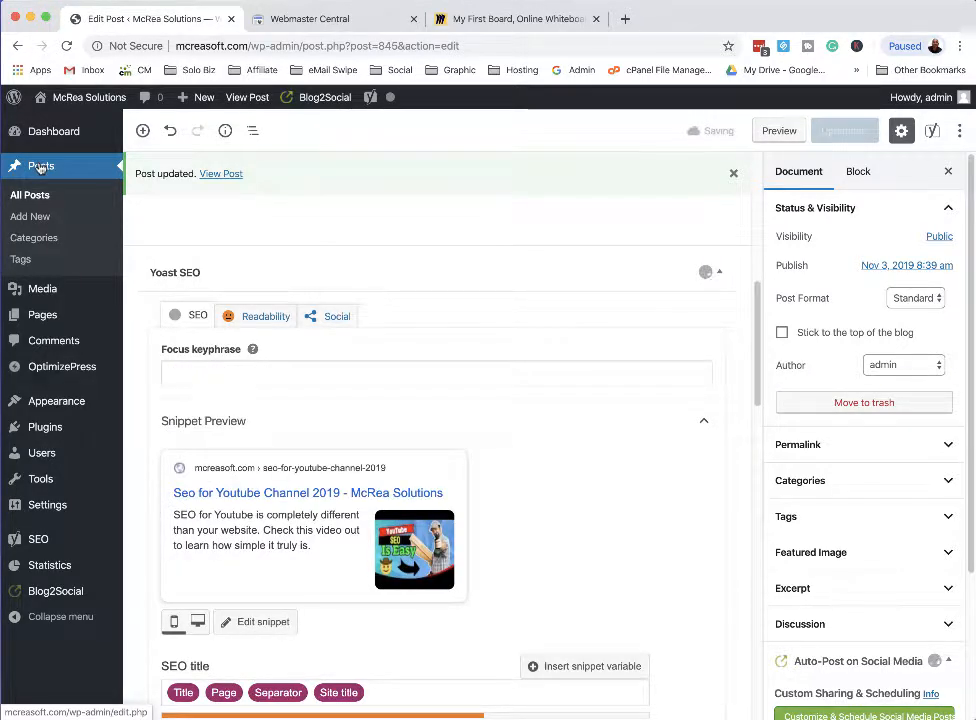
click(38, 166)
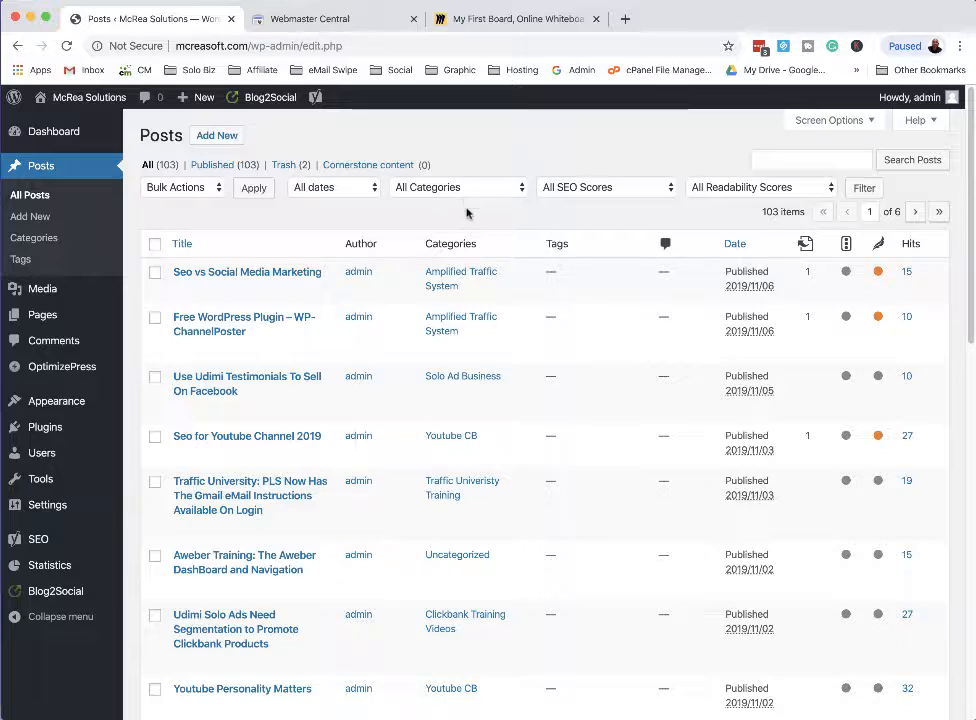
scroll(459, 216, down, 3)
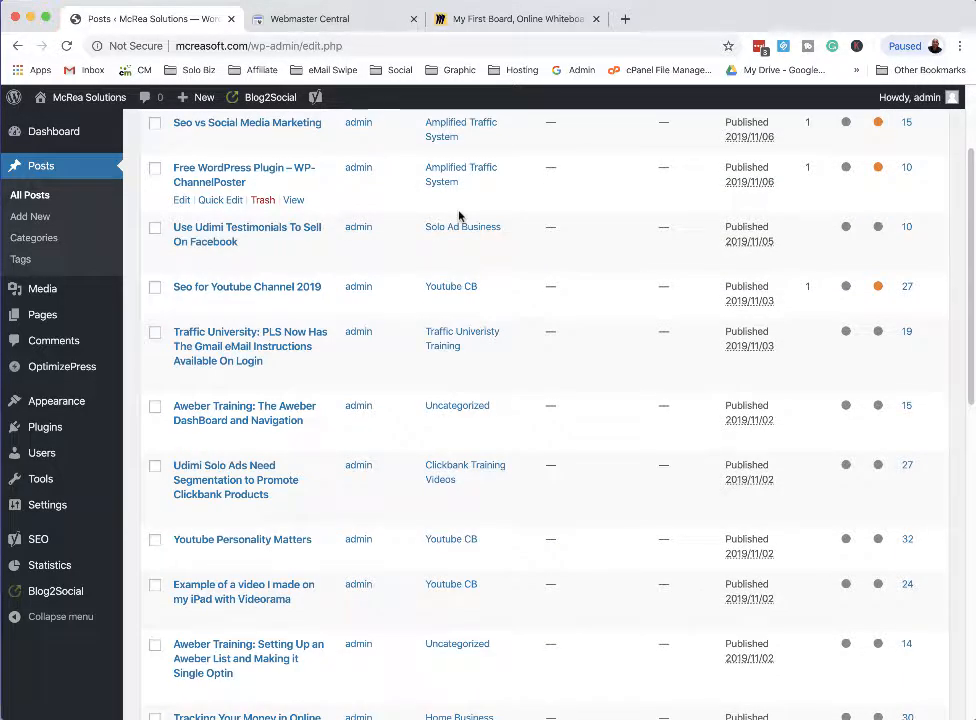